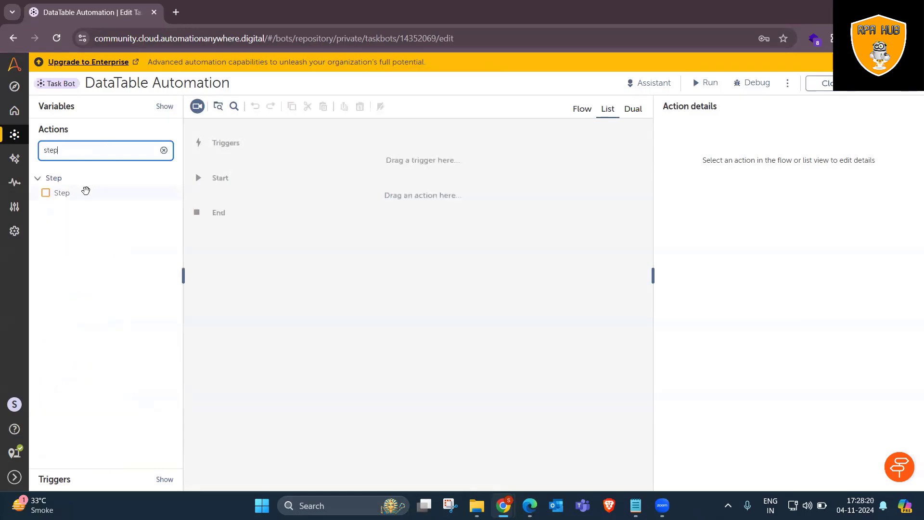
Add a Step action to the empty bot flow and title it "Data Table"
drag(85, 190, 336, 190)
mouse_move(85, 192)
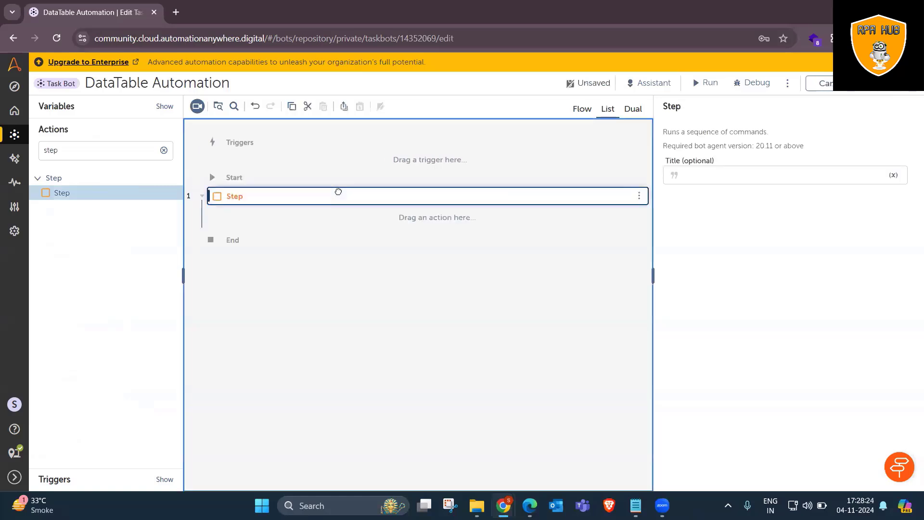
click(164, 150)
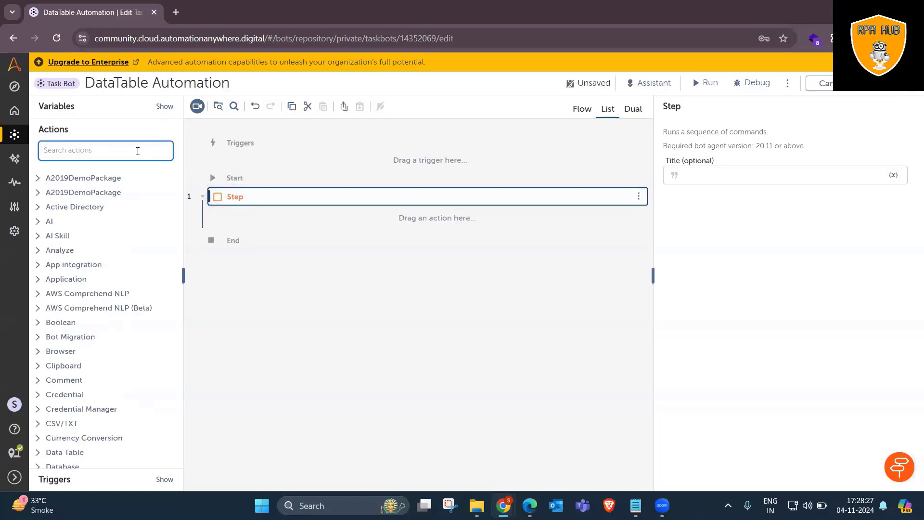
text(data)
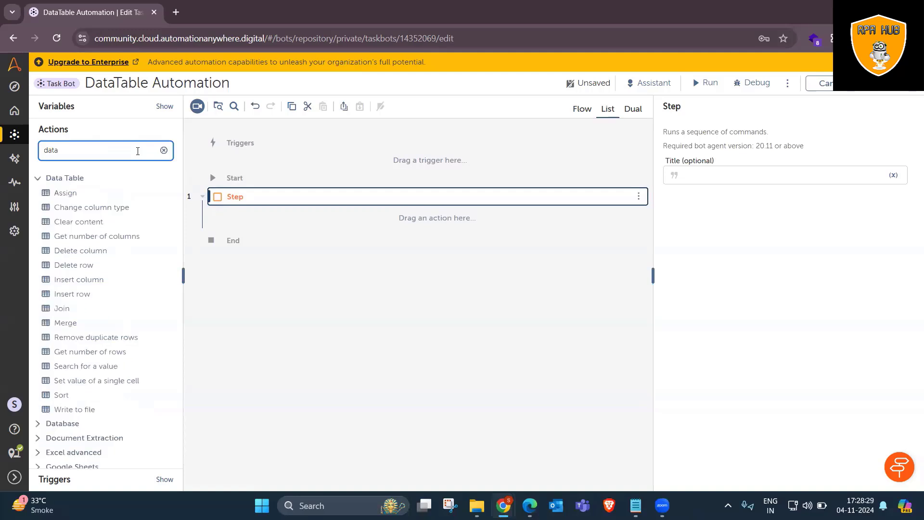
click(694, 178)
text(Data)
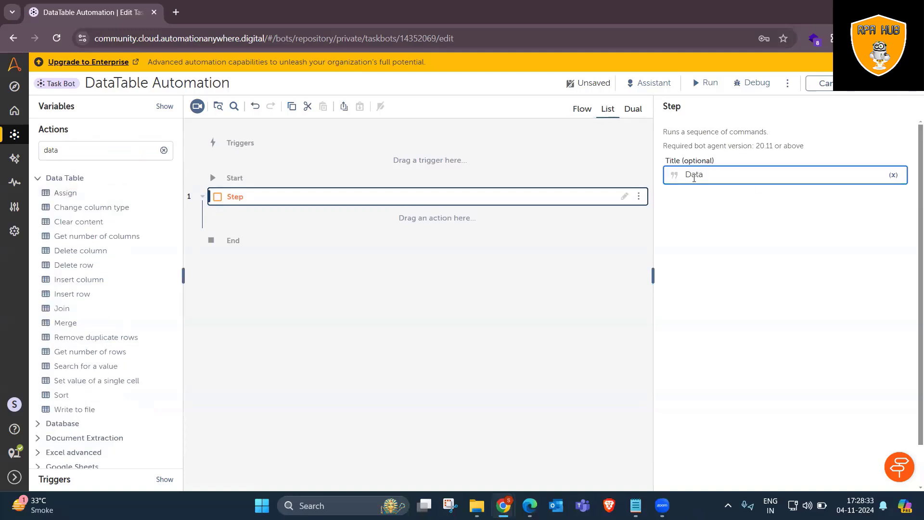
text( Table)
click(456, 270)
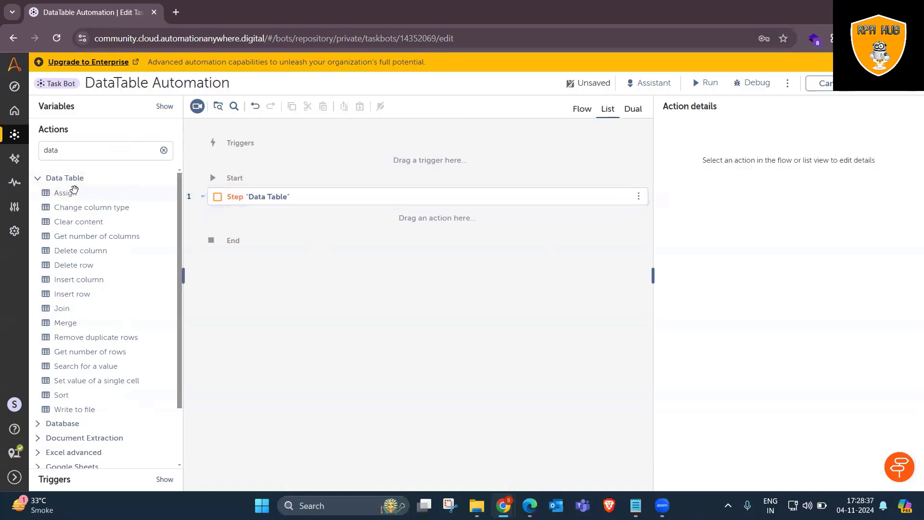
Place a Data Table Assign action inside the "Data Table" step, using a directly entered table as its source
drag(78, 194, 342, 216)
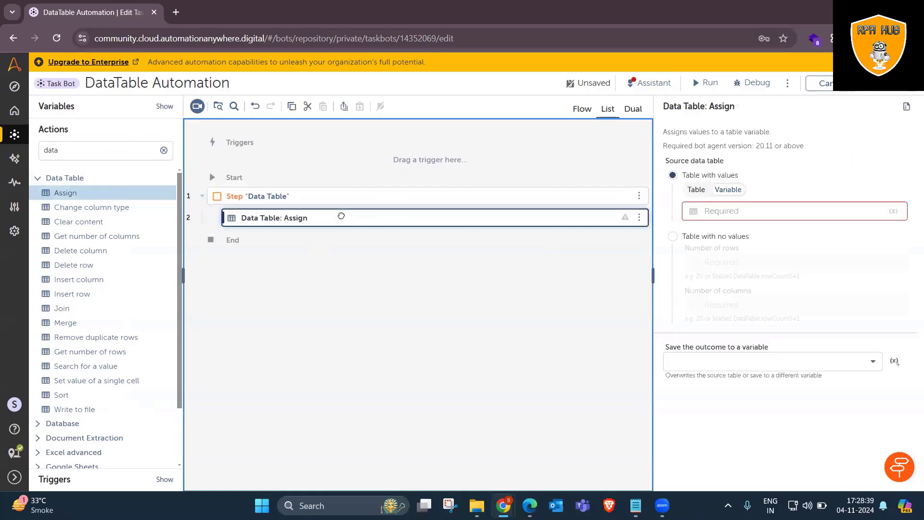
click(702, 194)
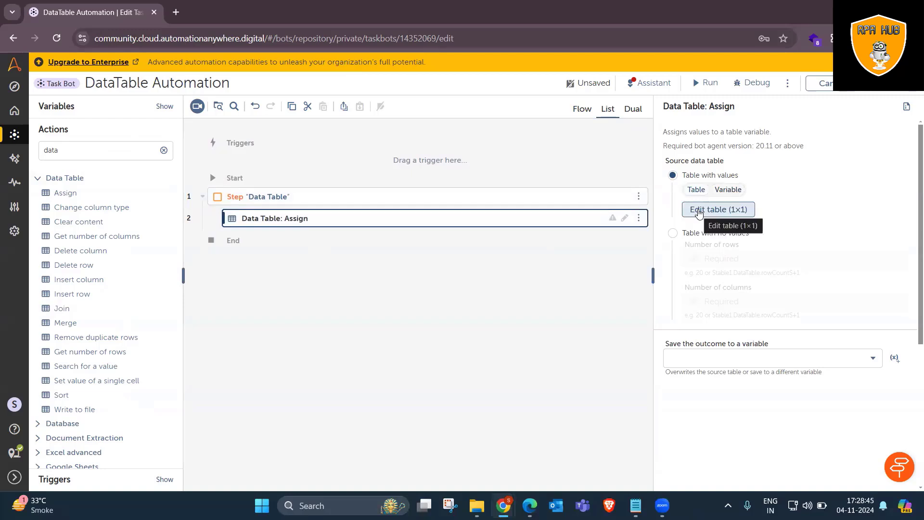
Resize the action's source table to 5 rows and 3 columns
click(699, 210)
double_click(84, 119)
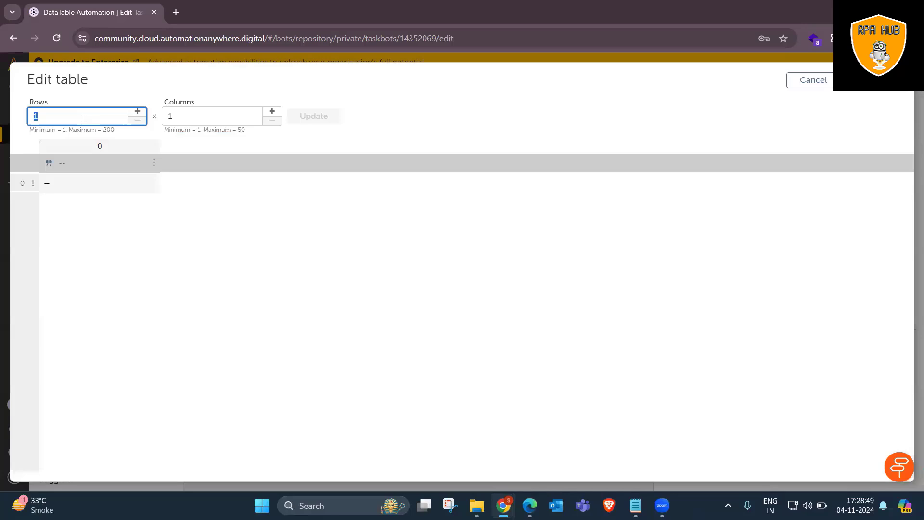
click(137, 112)
click(137, 112)
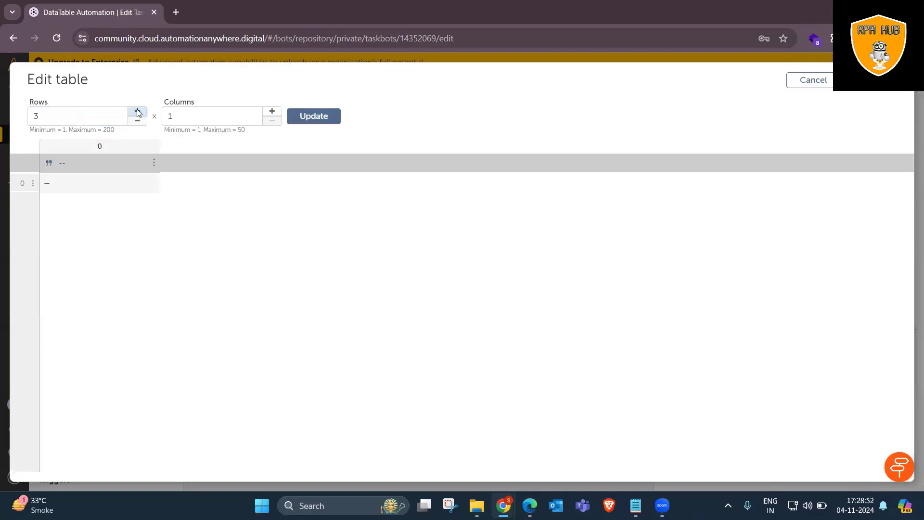
click(137, 111)
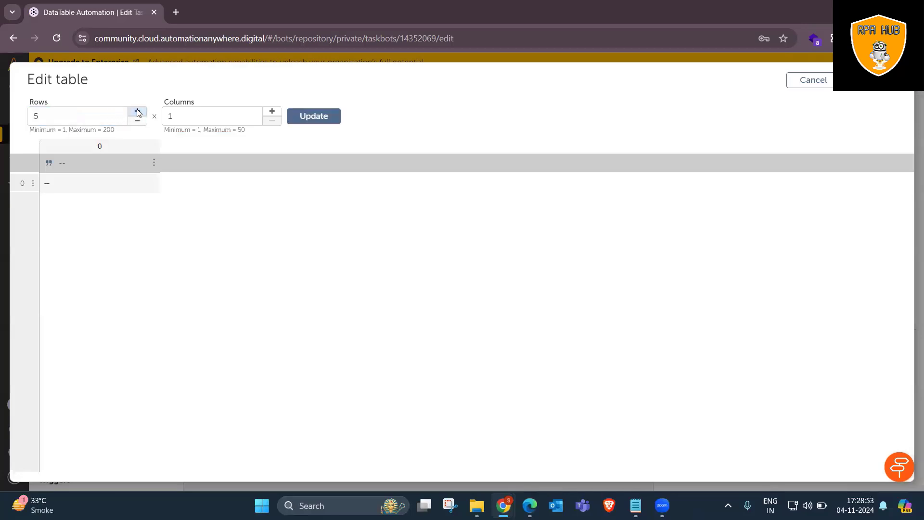
click(271, 112)
click(272, 112)
click(312, 116)
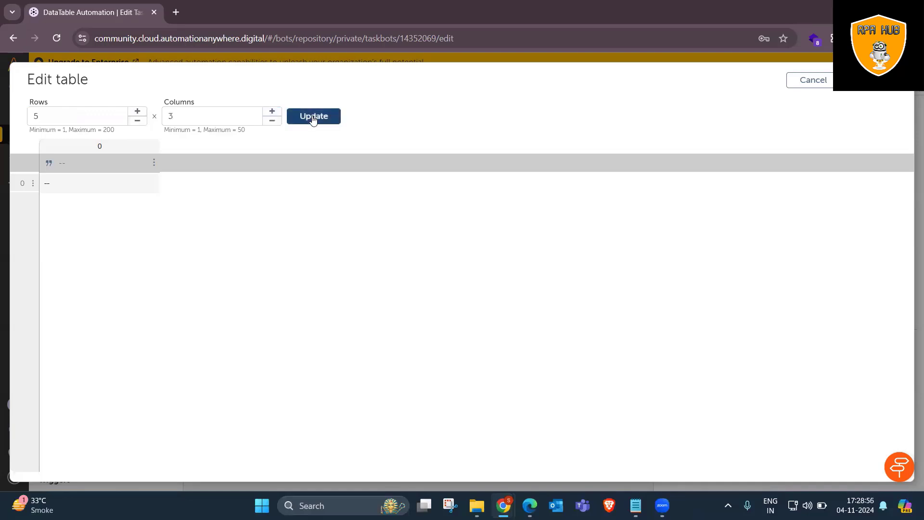
Name the three table columns Emp ID, Emp Name and Location
click(84, 162)
click(84, 163)
click(84, 163)
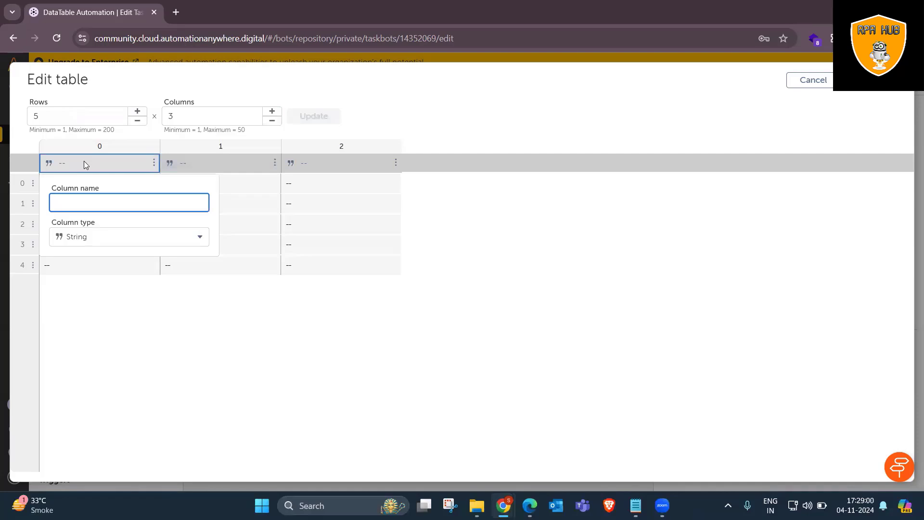
text(Emp ID)
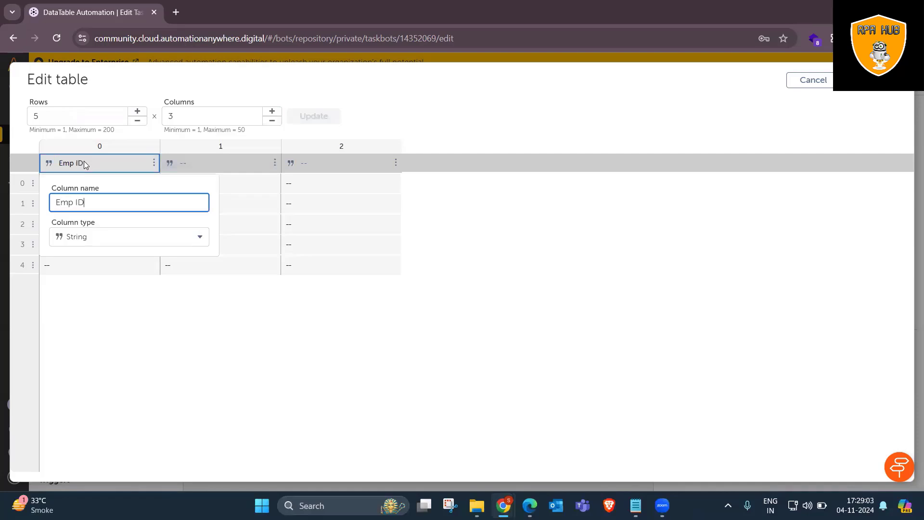
click(178, 162)
text(Emp)
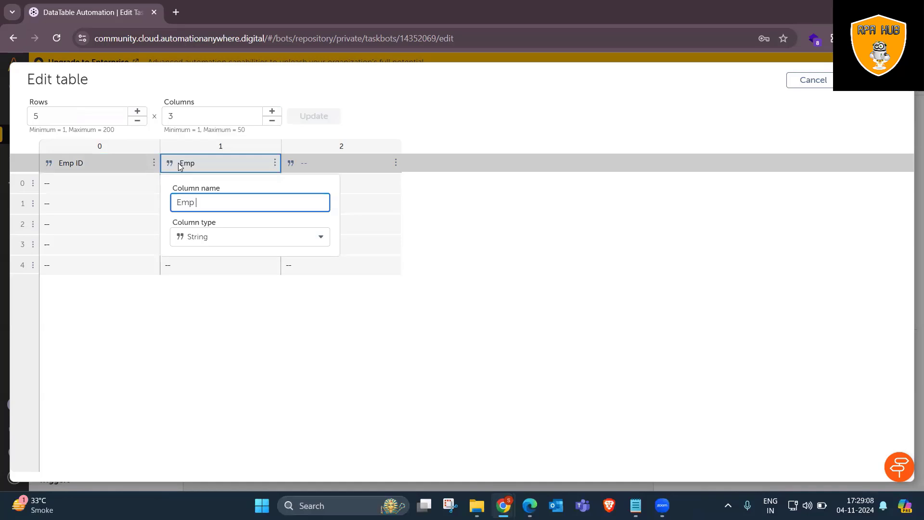
text( Name)
click(362, 162)
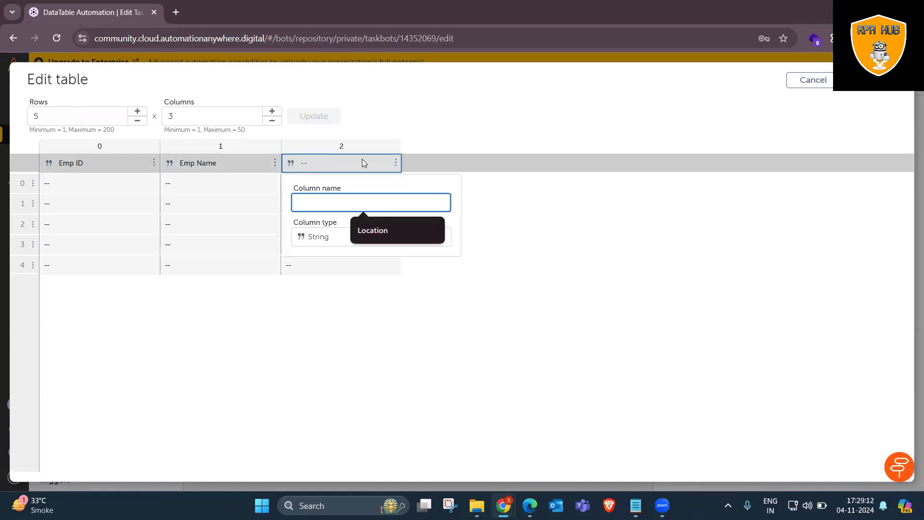
click(384, 233)
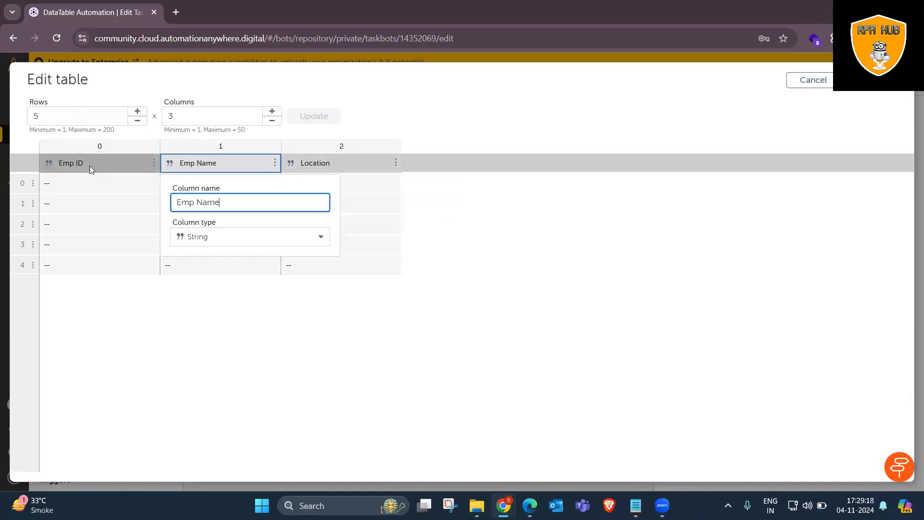
Change the column type of Emp ID to Number
click(89, 166)
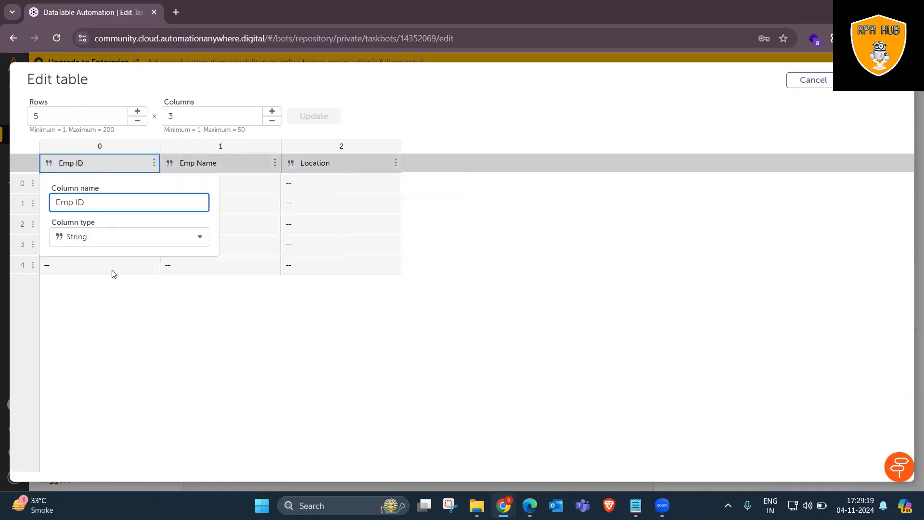
click(109, 331)
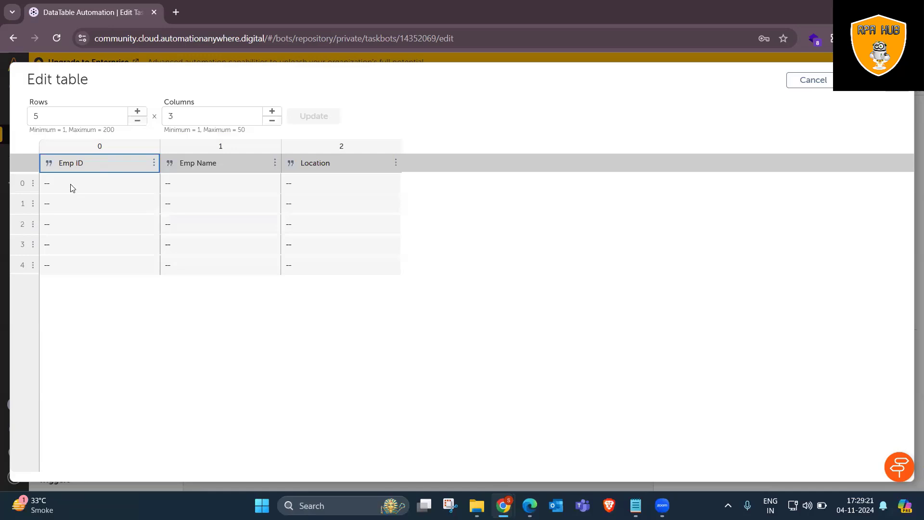
click(87, 168)
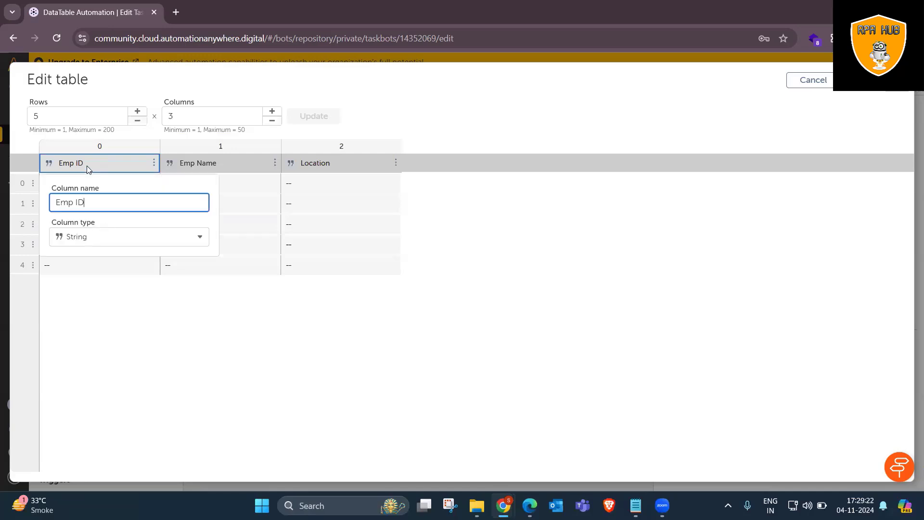
click(95, 237)
click(88, 284)
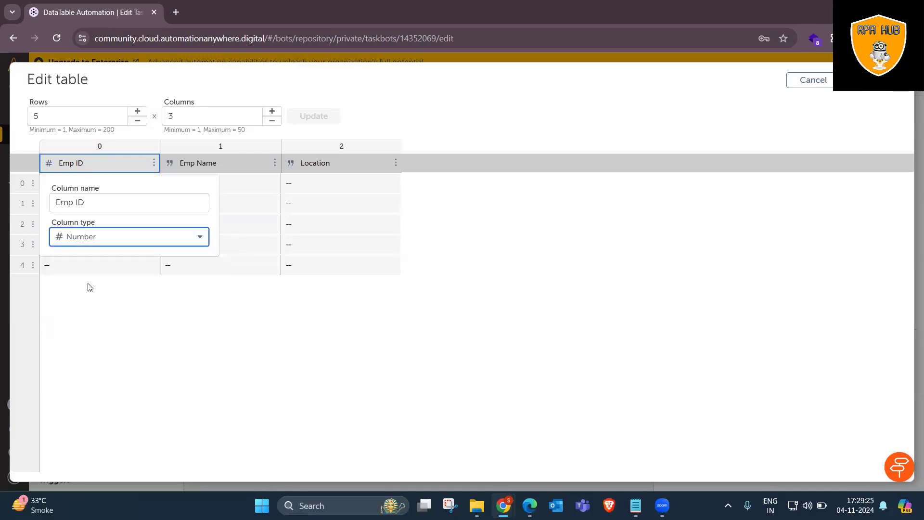
click(92, 320)
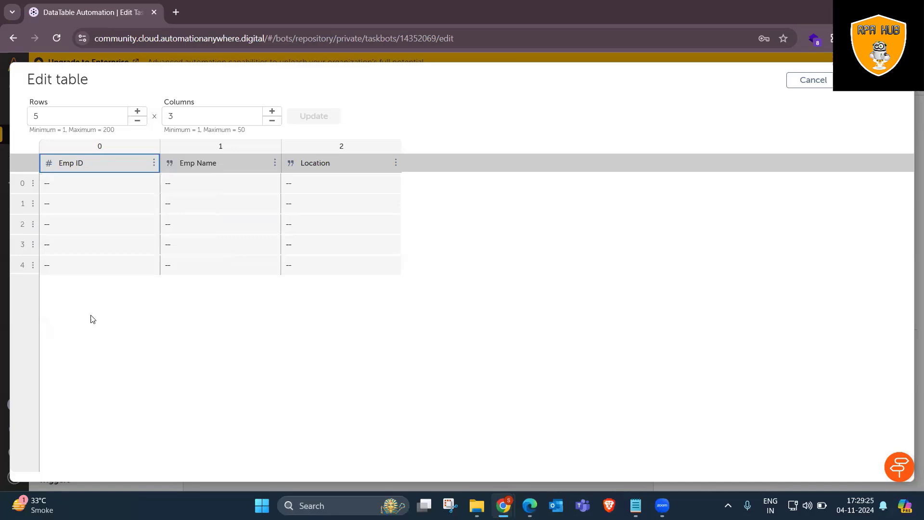
Fill in row 0 with the first employee's ID and name, and Delhi as the location
click(93, 189)
click(92, 189)
text(1)
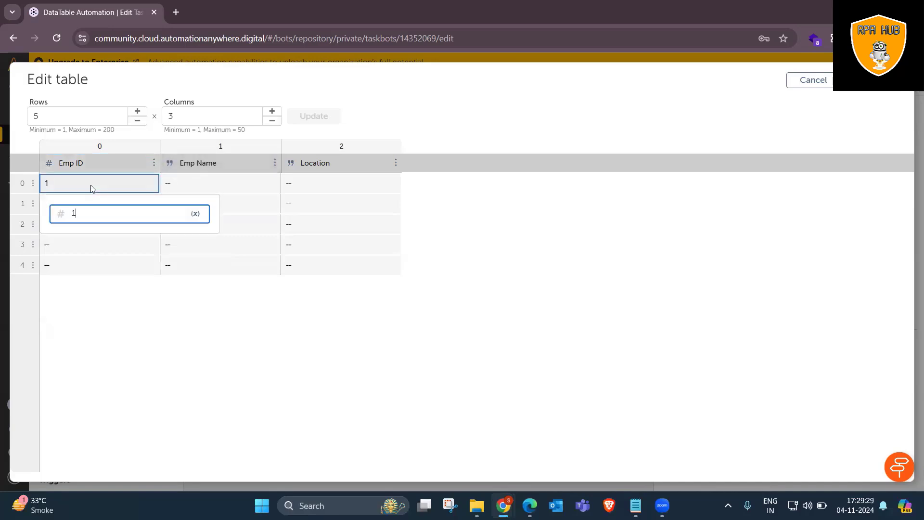
text(01)
key(Tab)
key(Return)
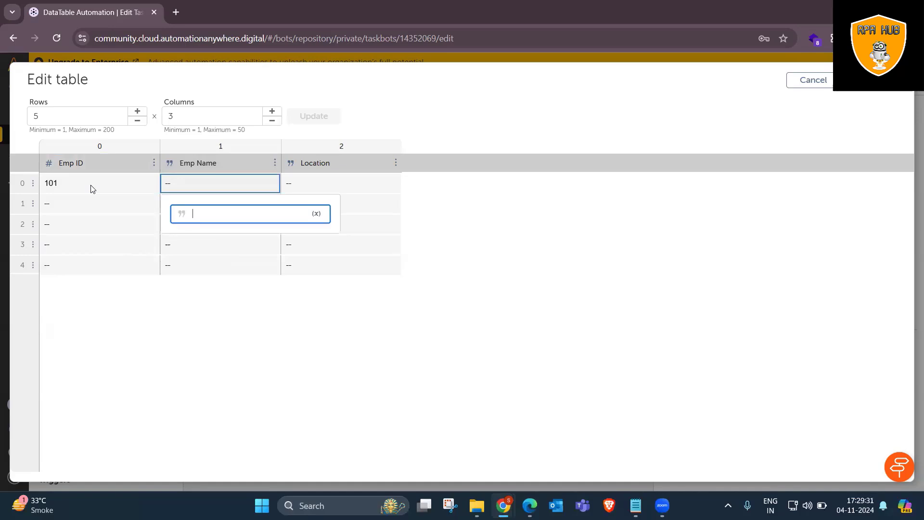
text(Ram)
key(Tab)
key(Return)
text(D)
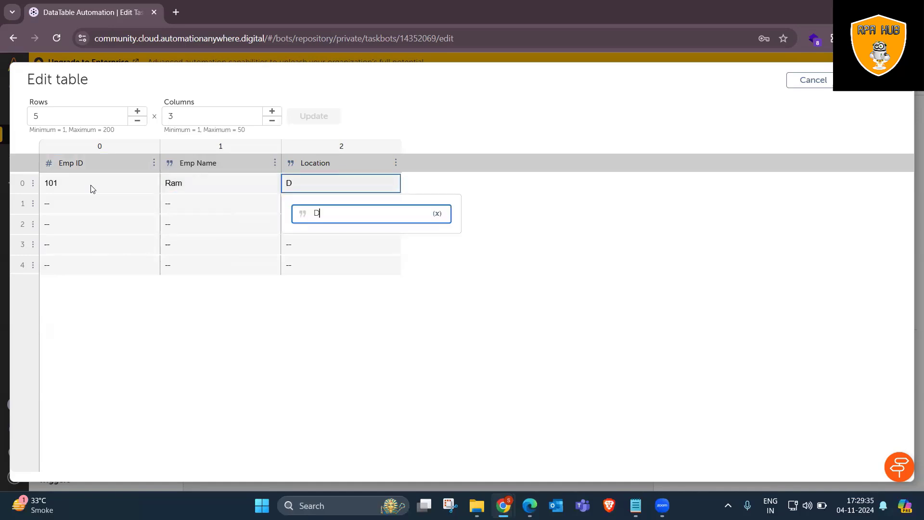
text(elhi)
key(Tab)
Fill in rows 1 and 2 with the employees' IDs and names, and the locations Goa and Pune
key(Return)
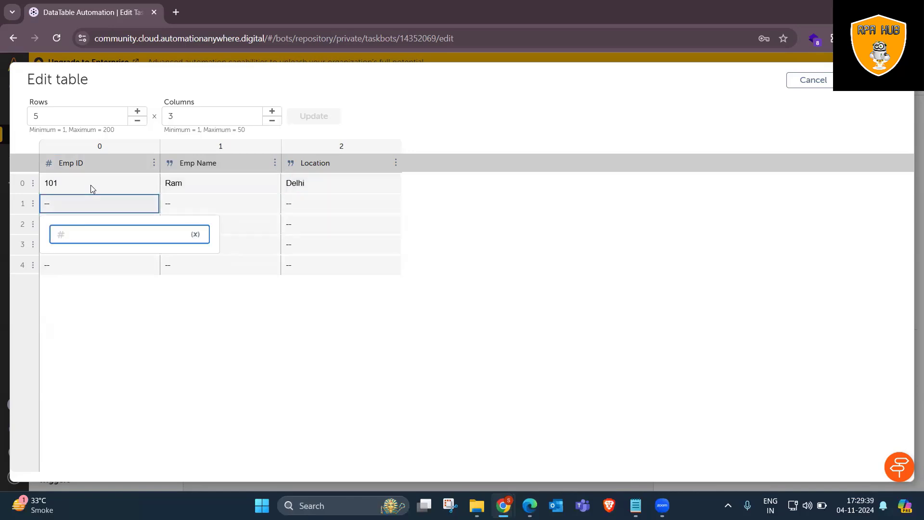
text(102)
key(Tab)
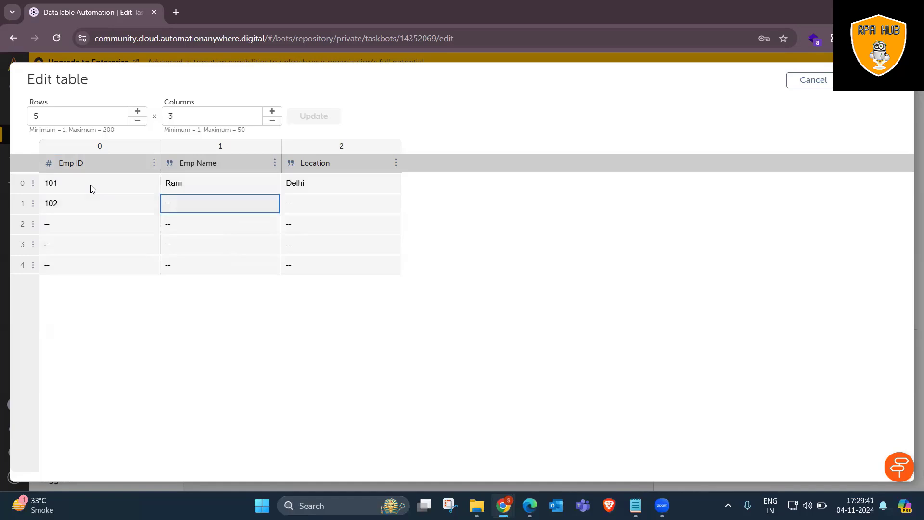
key(Return)
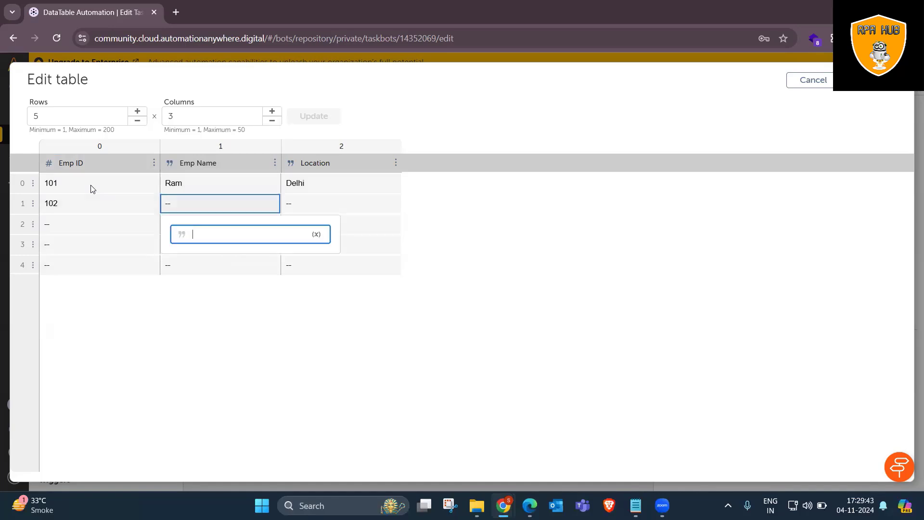
text(Raj)
key(Tab)
key(Return)
text(G)
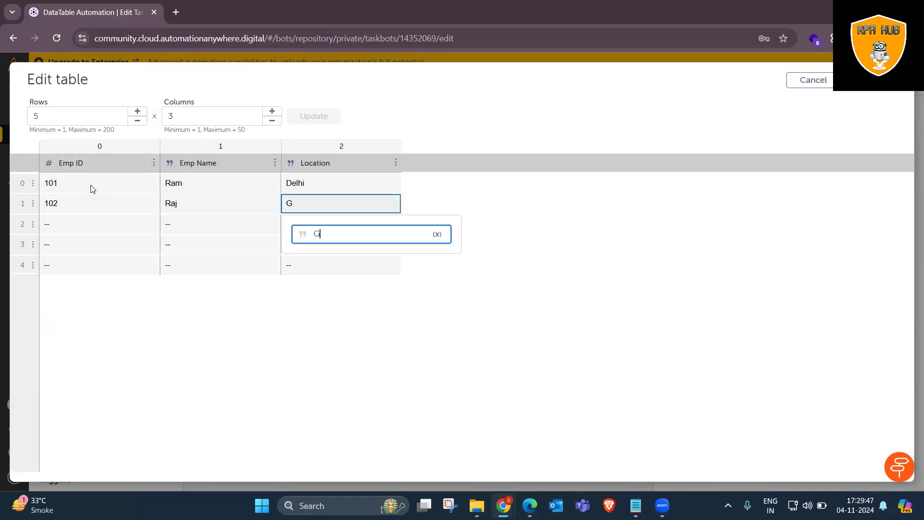
text(oa)
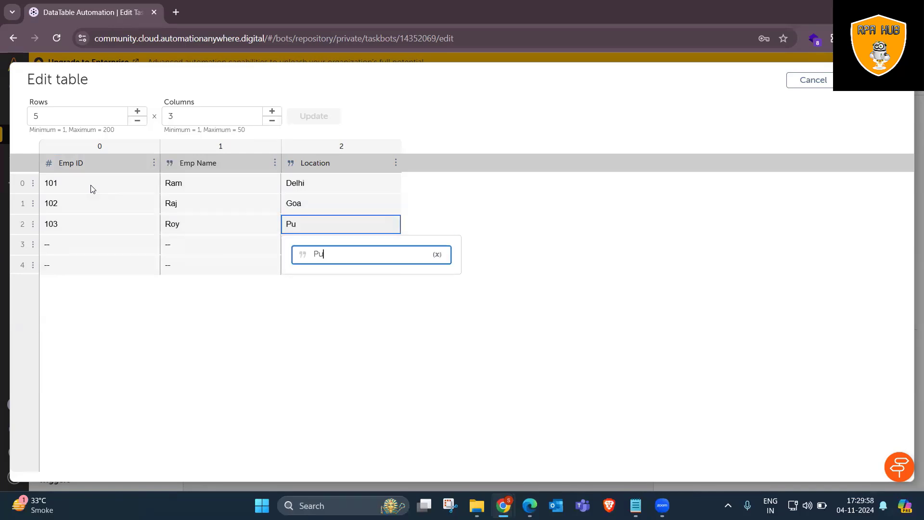
text(ne)
key(Tab)
Fill in row 3 with the fourth employee's ID and name, and Mumbai as the location
key(Return)
text(104)
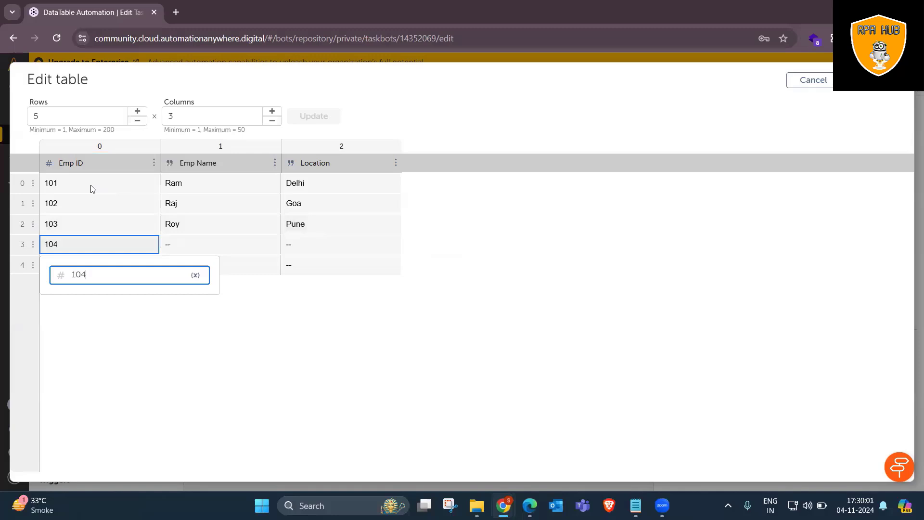
key(Tab)
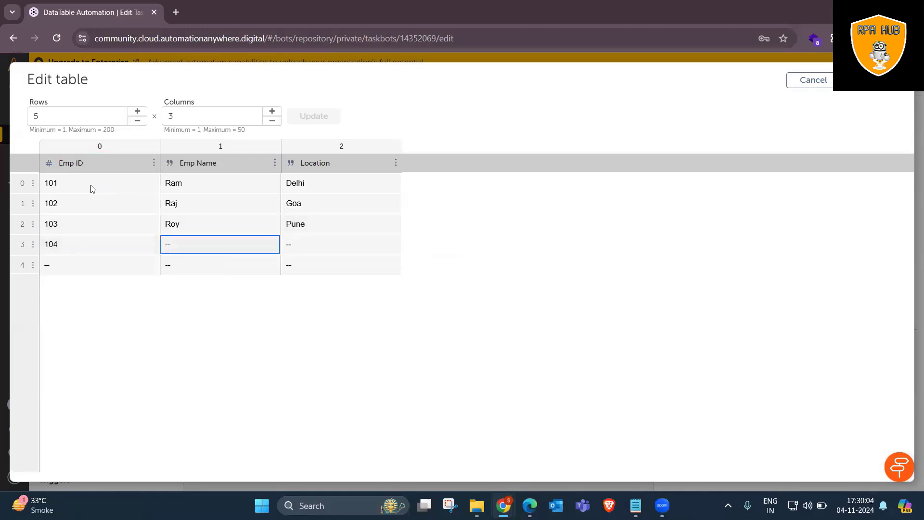
key(Return)
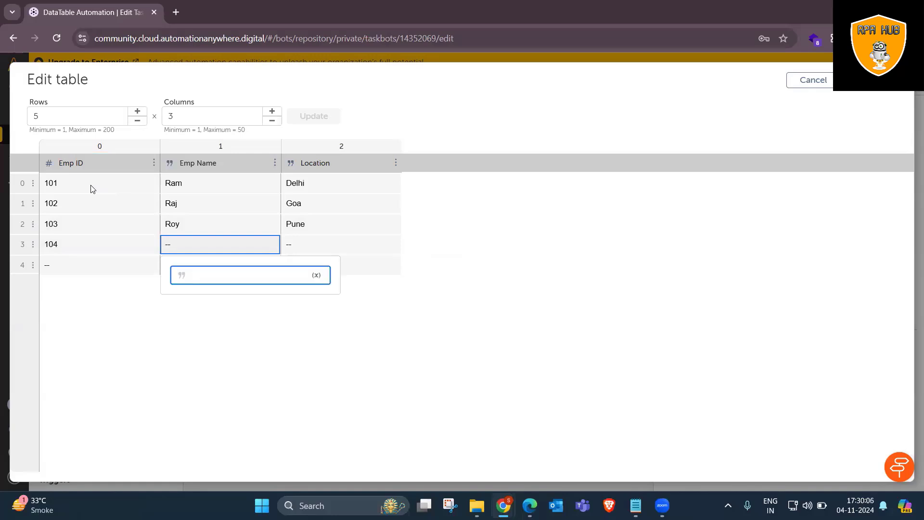
text(Gita)
key(Tab)
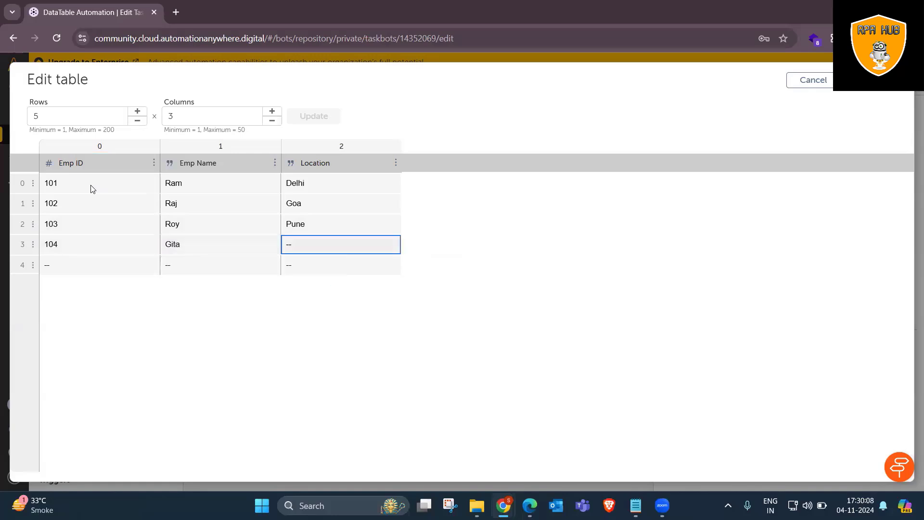
key(Return)
text(M)
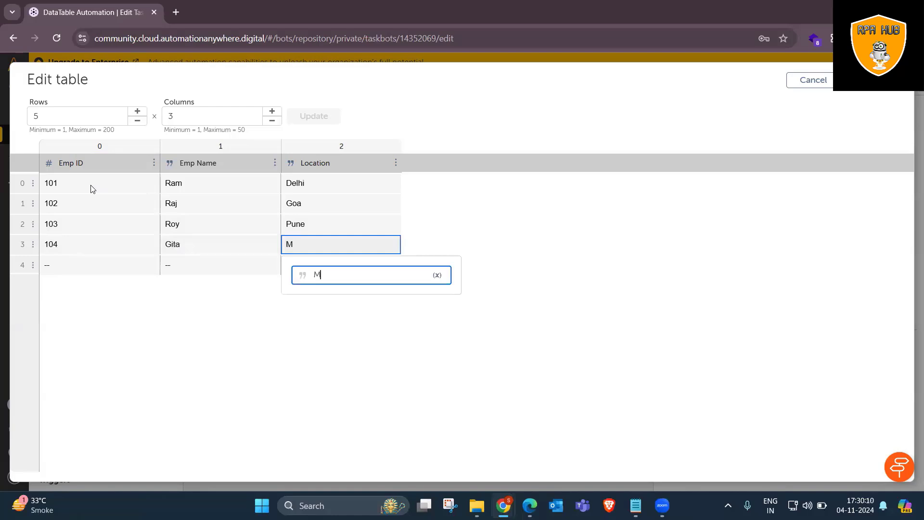
text(umbai)
key(Tab)
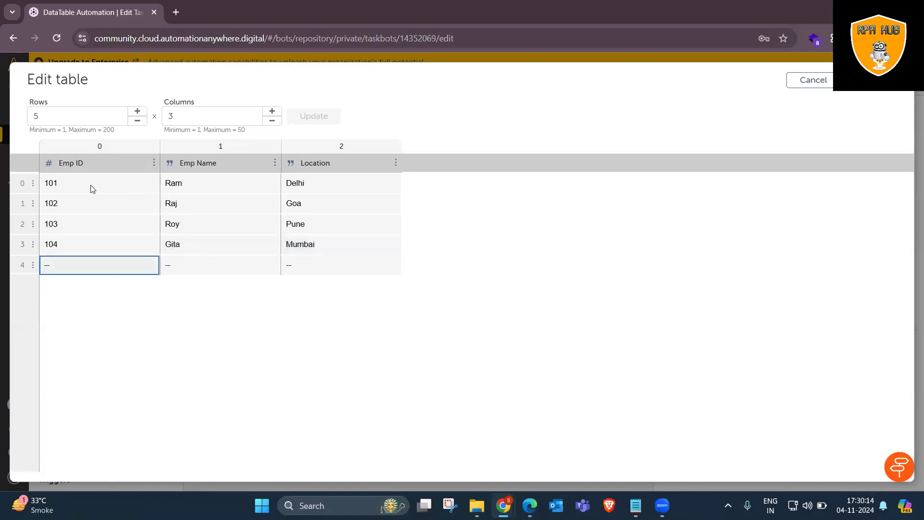
Fill in row 4 with the fifth employee's ID and name, and Delhi as the location, and save the table
key(Return)
text(105)
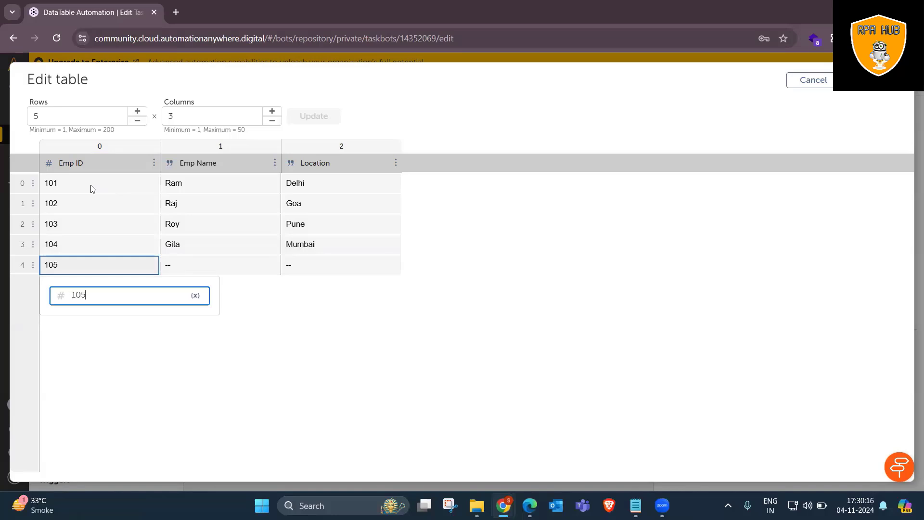
key(Tab)
key(Return)
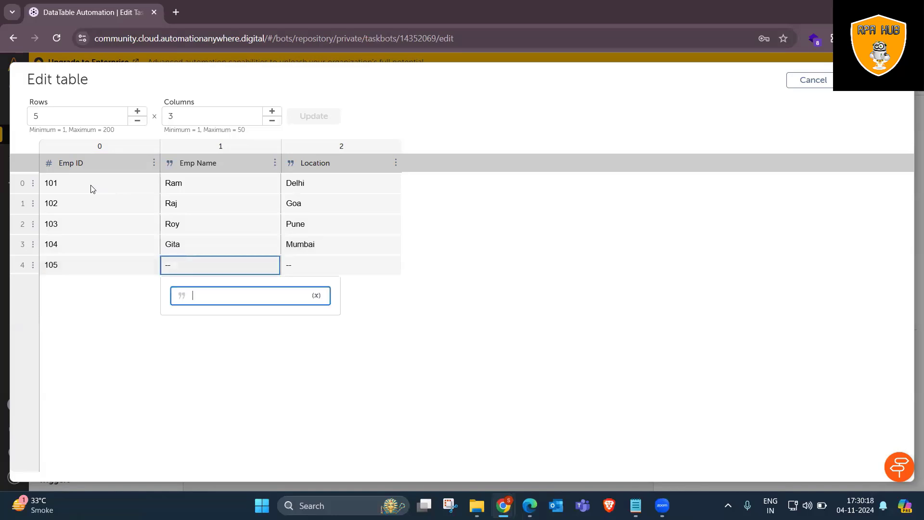
text(Sita)
key(Tab)
key(Return)
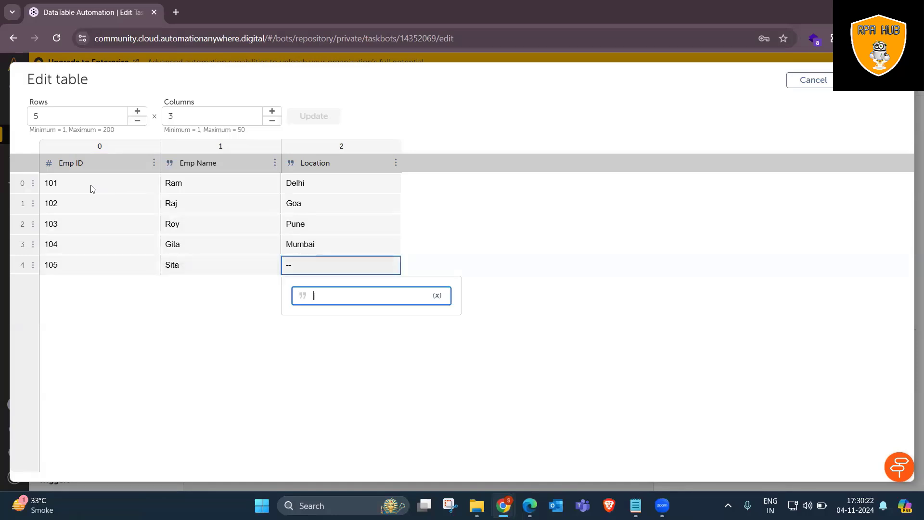
text(Delhi)
click(147, 324)
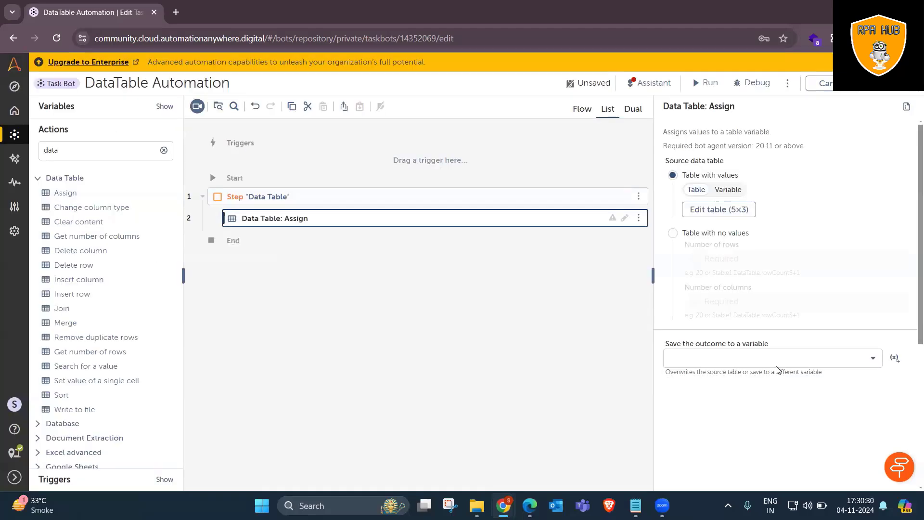
Create a table variable named dt_EmpDetails and save the Assign action's outcome to it
click(776, 366)
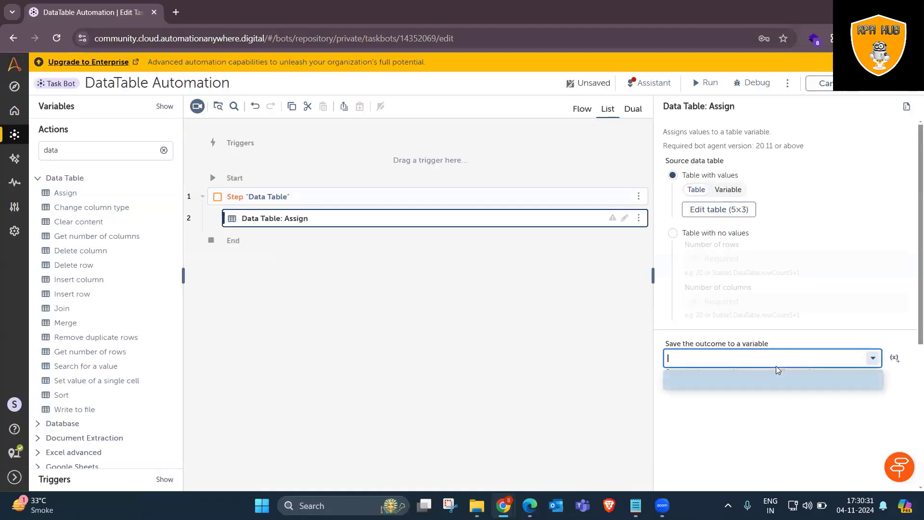
click(893, 358)
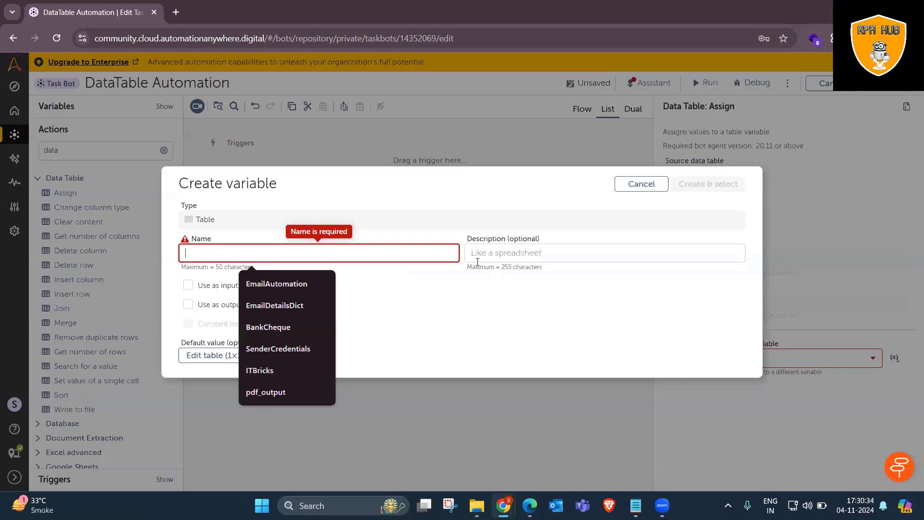
text(Emo)
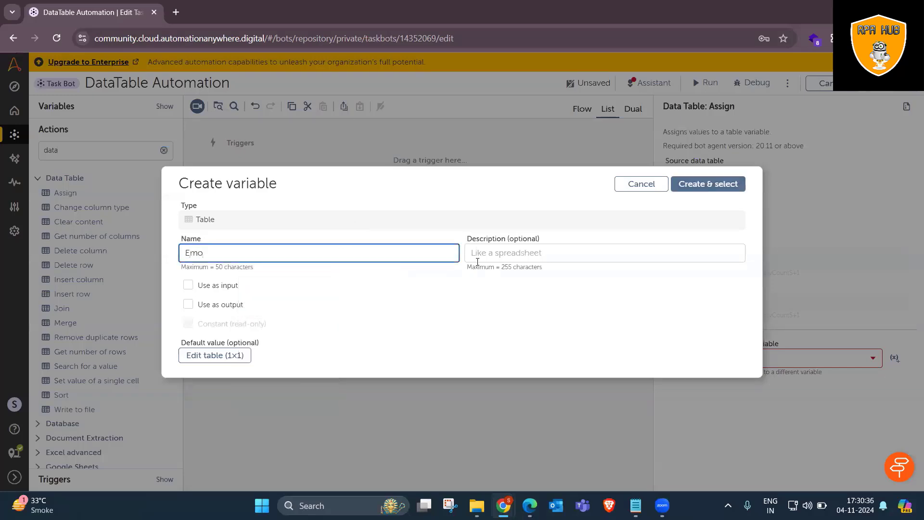
key(BackSpace)
text(p)
text(dt_)
click(319, 257)
text(D)
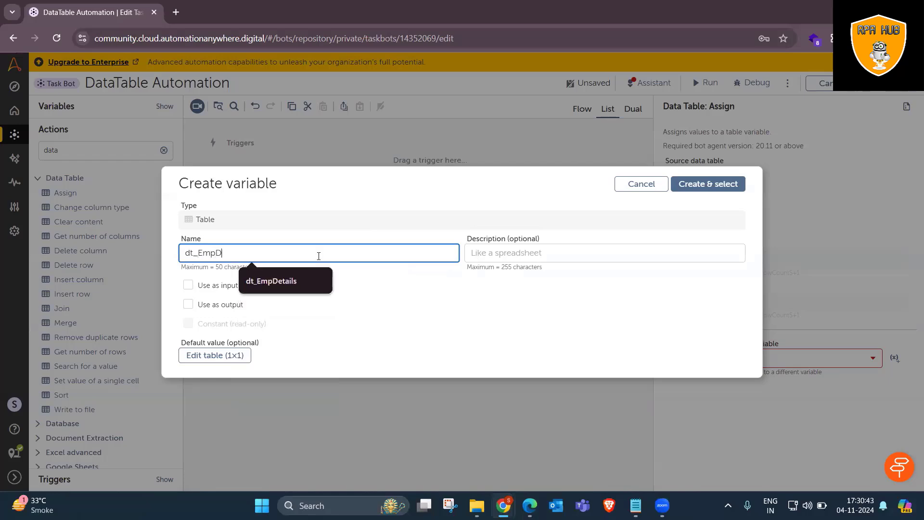
text(etails)
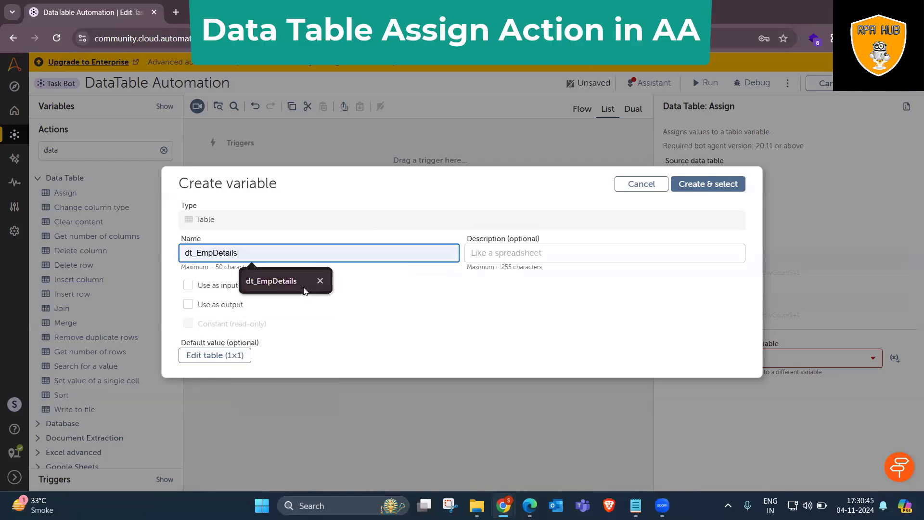
click(303, 289)
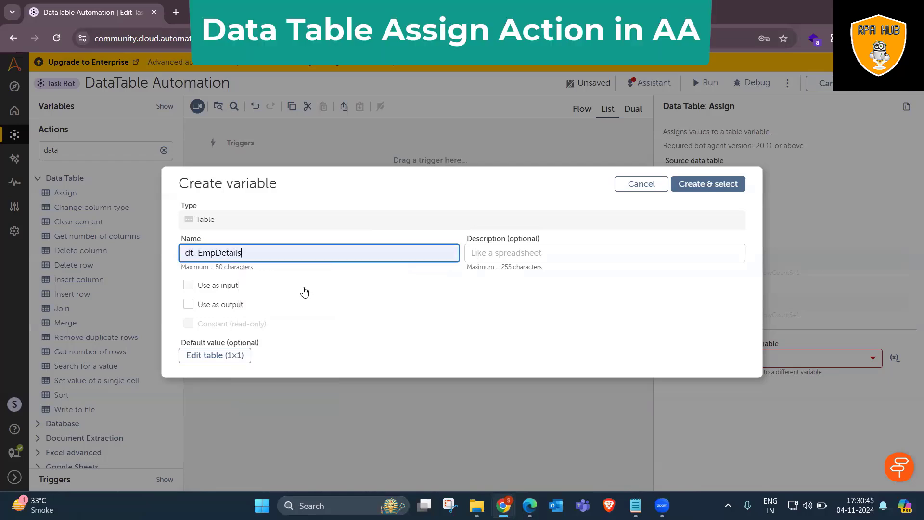
click(716, 188)
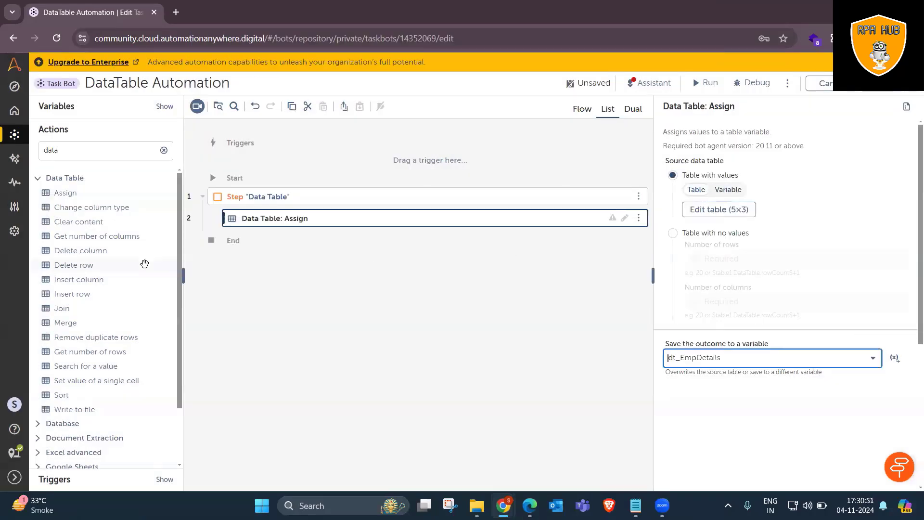
Add a Message box action directly below the Data Table Assign action
text(mess)
drag(77, 193, 322, 237)
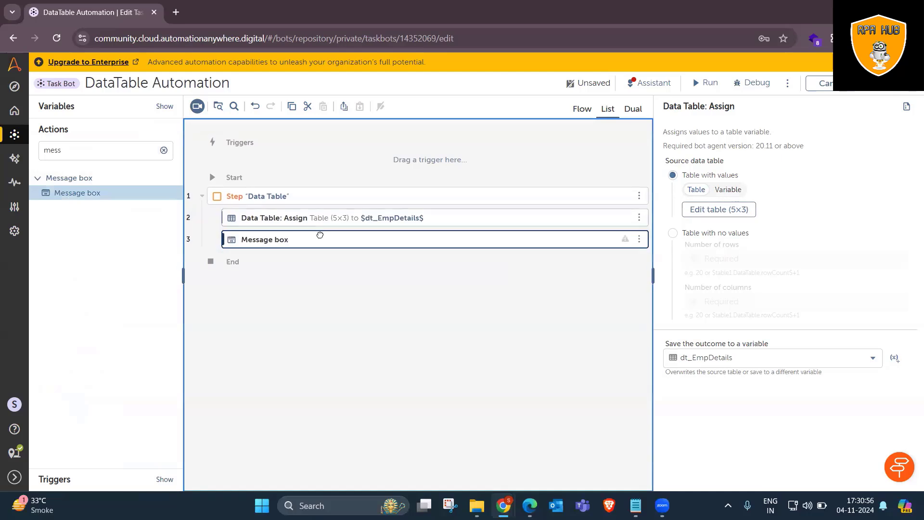
click(164, 149)
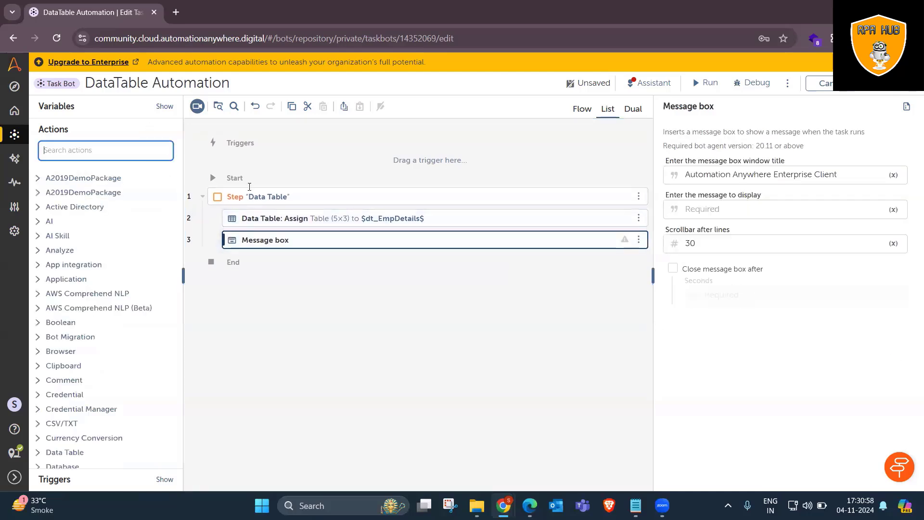
Set the message to display to the dt_EmpDetails variable converted with LegacyAutomation:tableToString
click(704, 208)
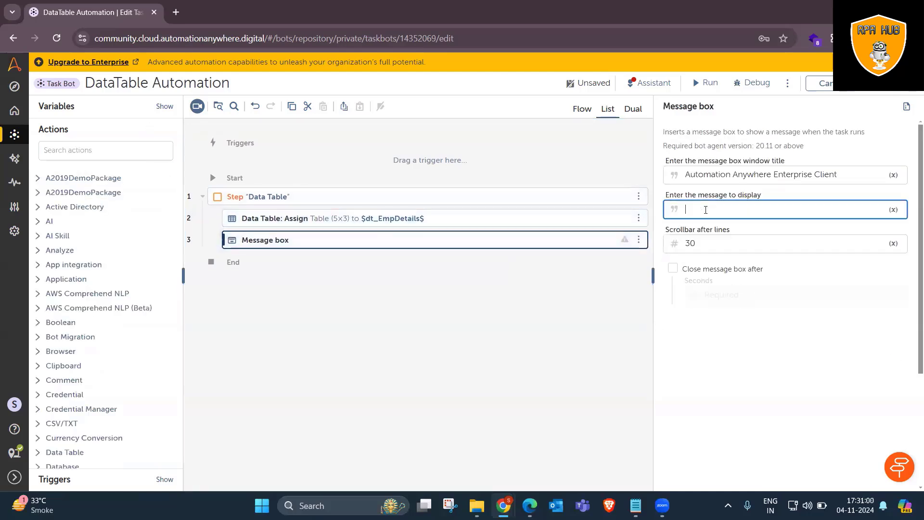
click(894, 211)
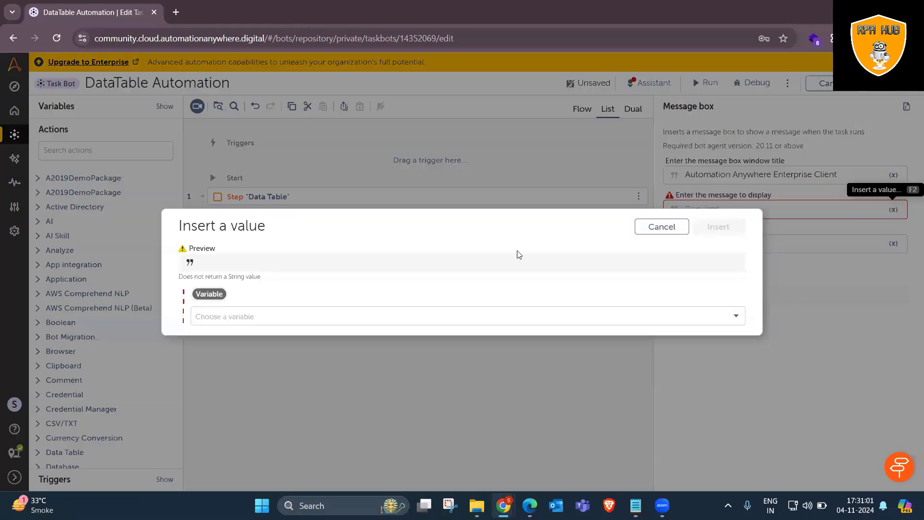
click(399, 317)
click(285, 118)
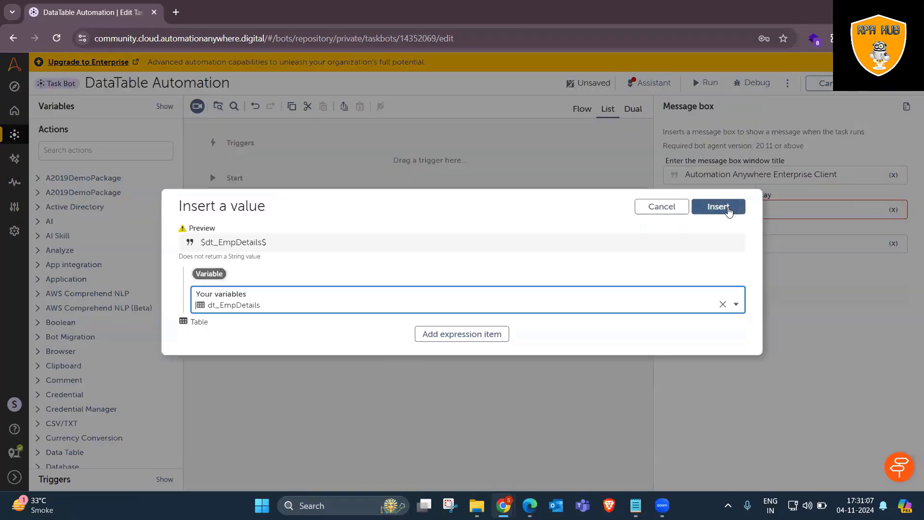
click(729, 207)
key(Left)
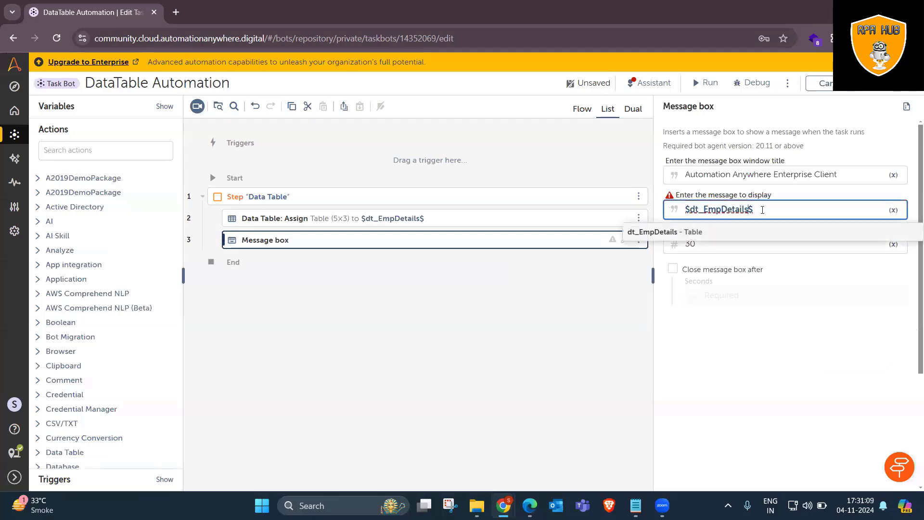
text(.)
mouse_move(732, 289)
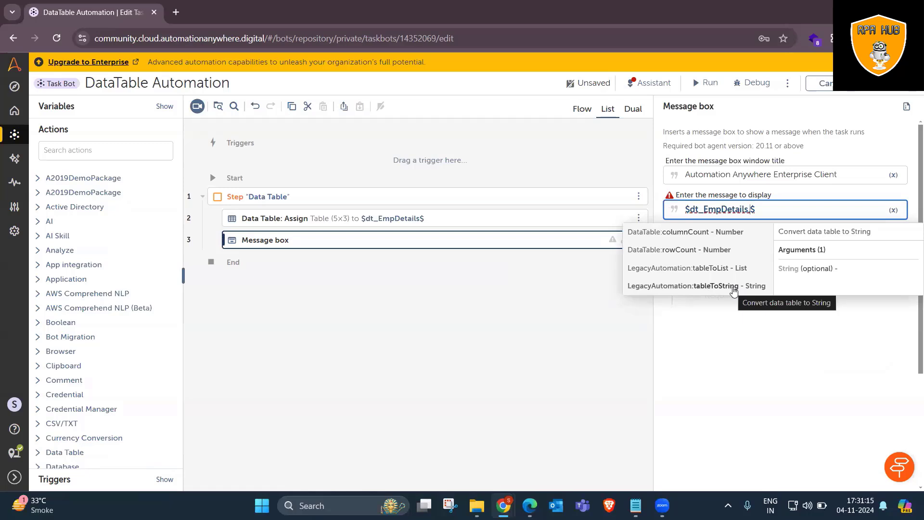
click(732, 289)
click(423, 294)
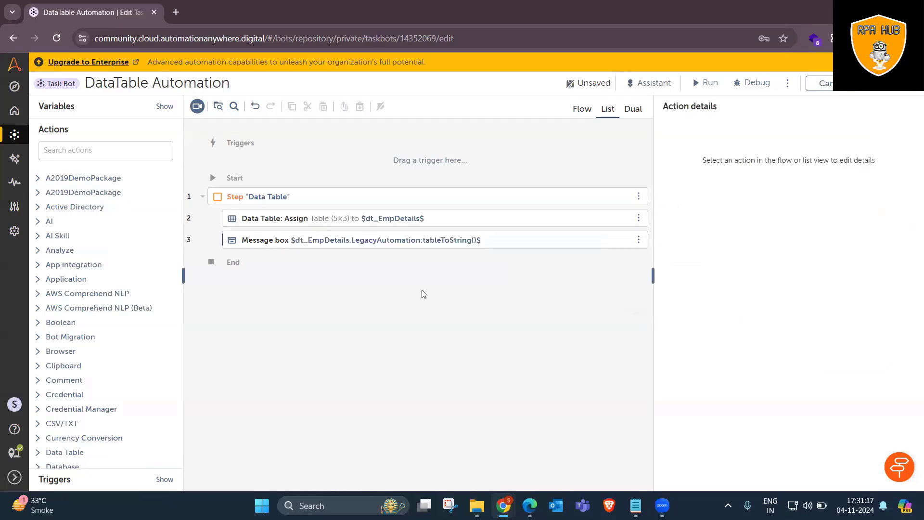
Run the bot and examine the employee table rows shown in its message box
click(706, 83)
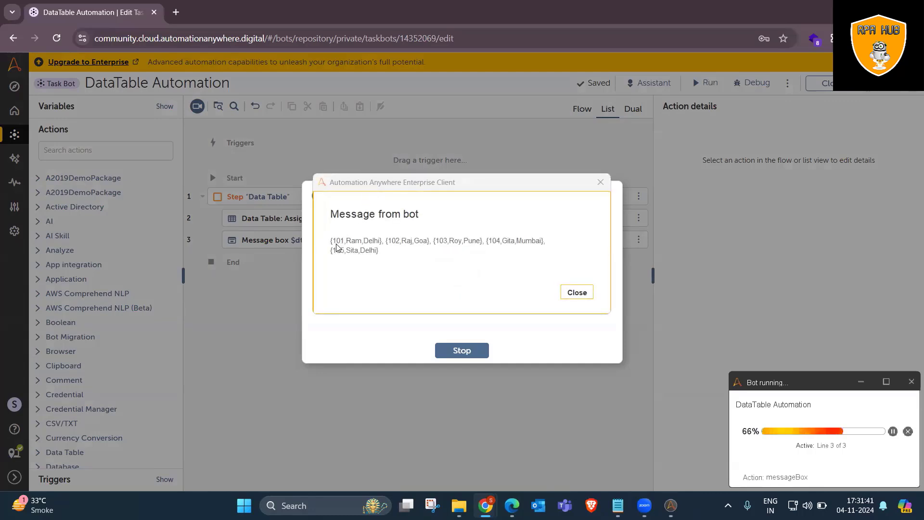
drag(333, 241, 460, 246)
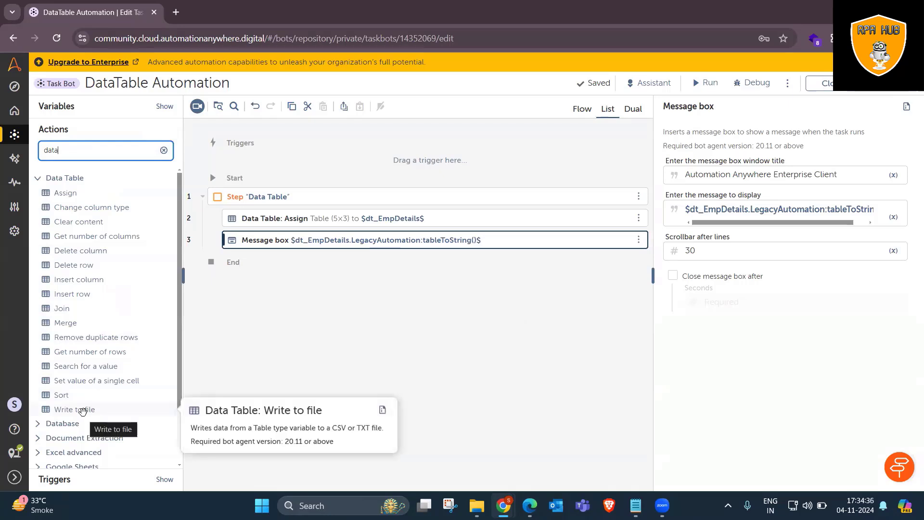
Add a Data Table Write to file action between Assign and Message box, with dt_EmpDetails as its data table
drag(77, 409, 283, 234)
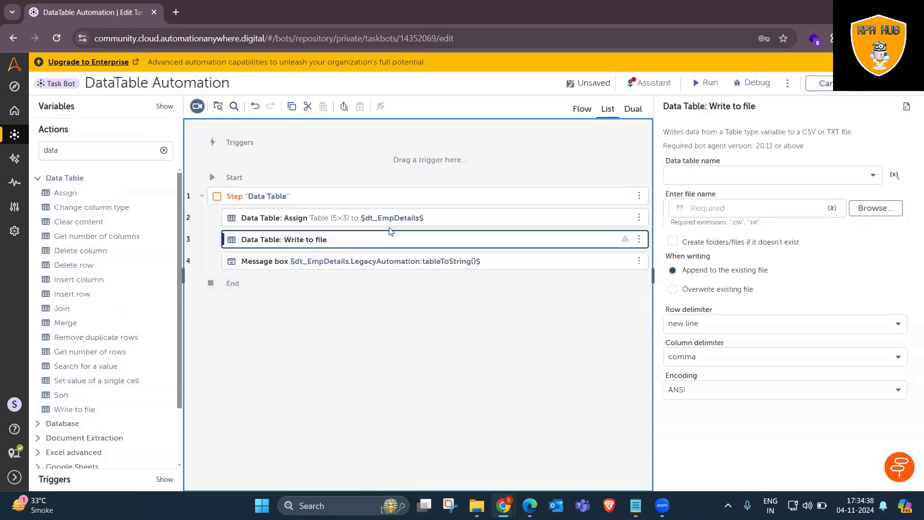
click(712, 179)
click(688, 235)
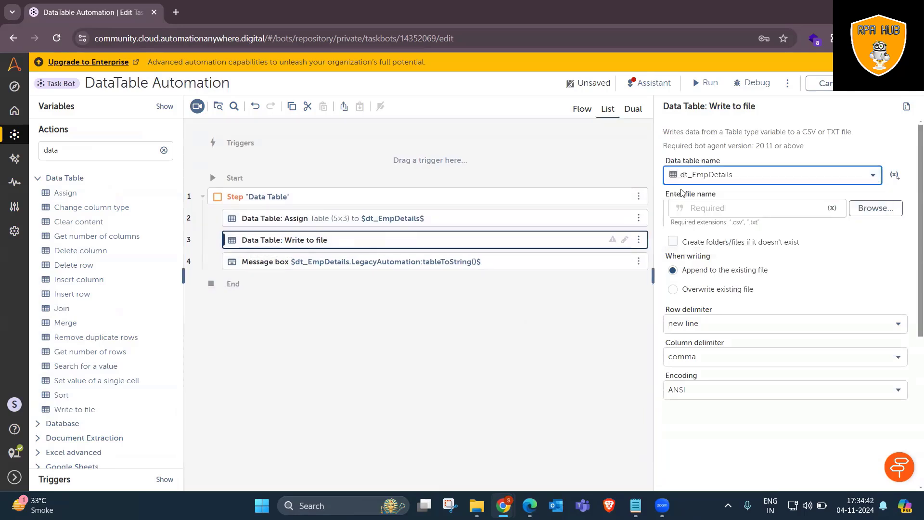
click(712, 209)
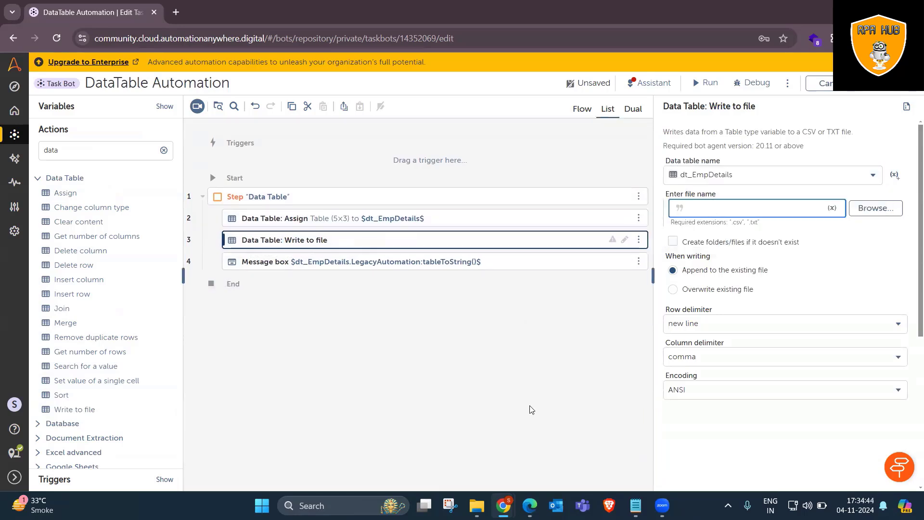
In File Explorer, create a folder named DataTable AA inside Documents and open it
click(477, 505)
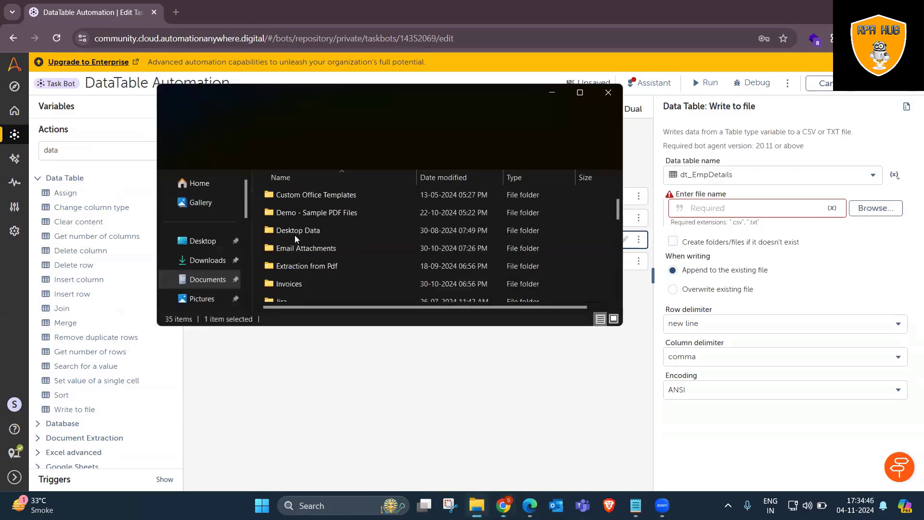
right_click(354, 239)
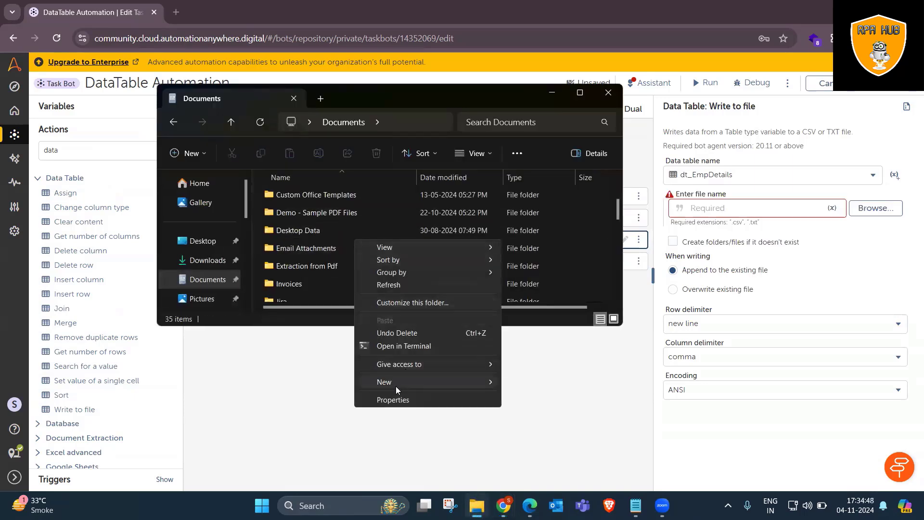
mouse_move(396, 386)
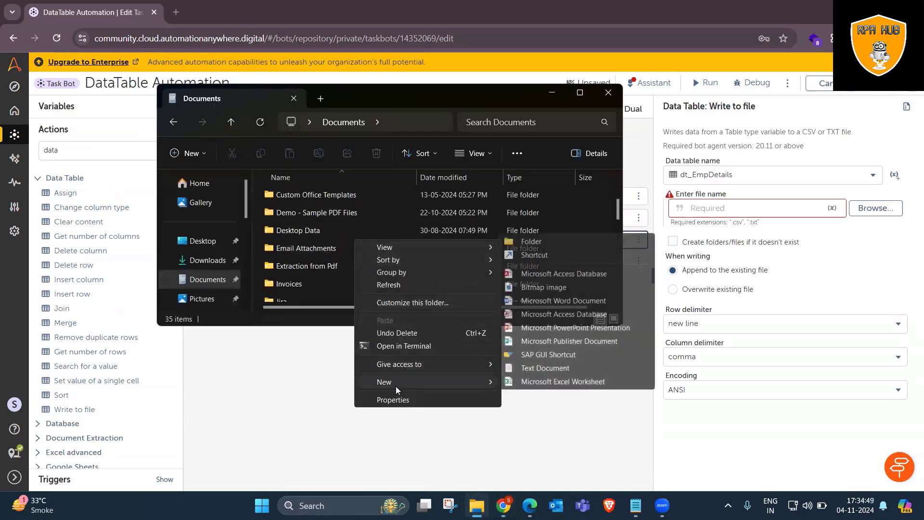
click(538, 242)
text(Da)
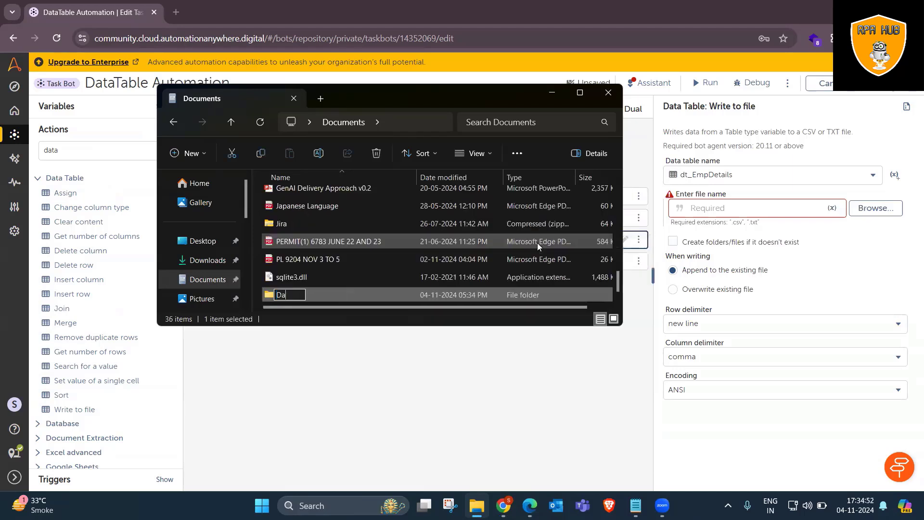
text(taTable AA)
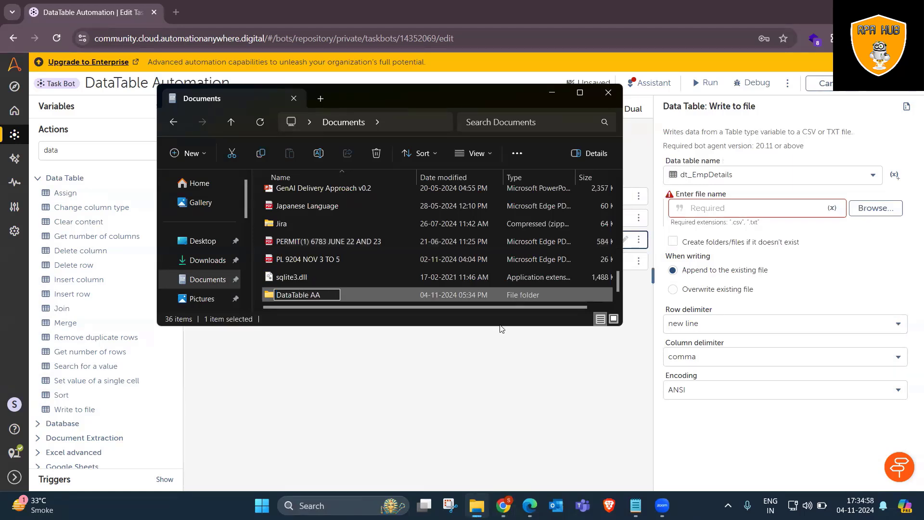
key(Return)
double_click(505, 296)
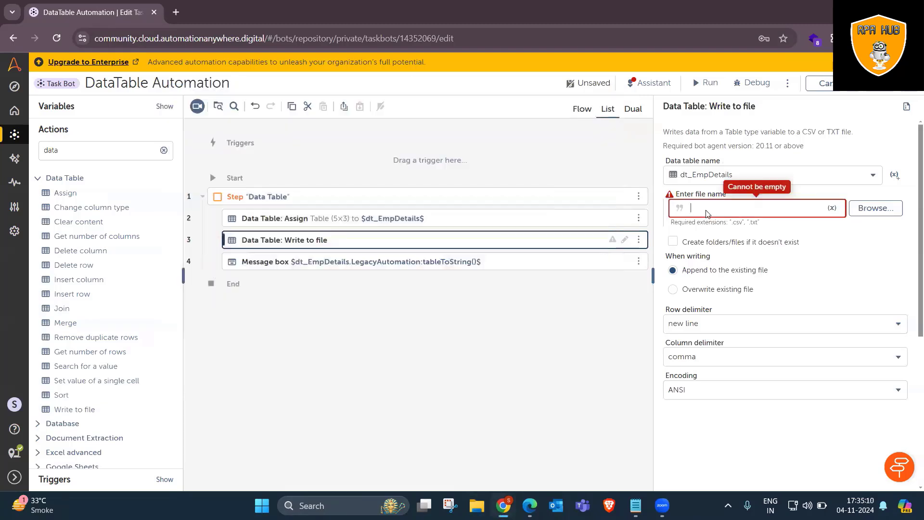
Set the Write to file action's file name to EmpDetails.csv in the DataTable AA folder, using its full path
key(ctrl+v)
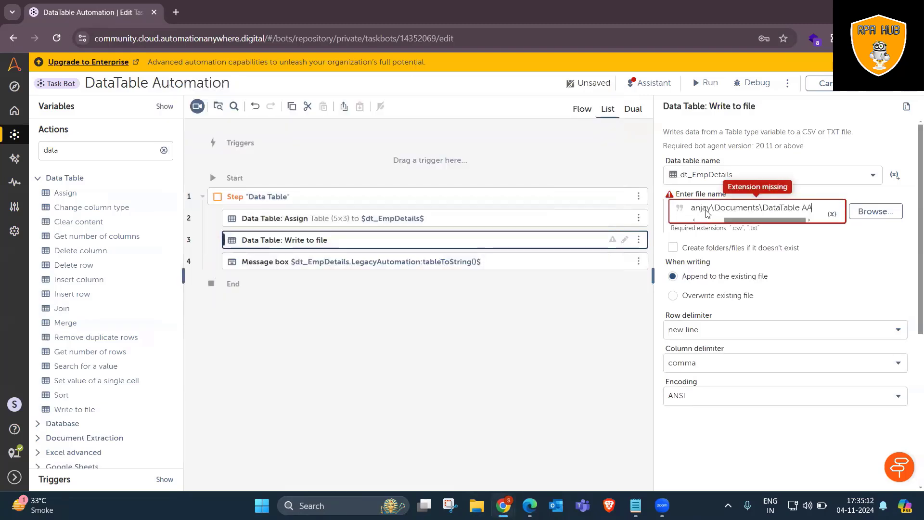
text(\)
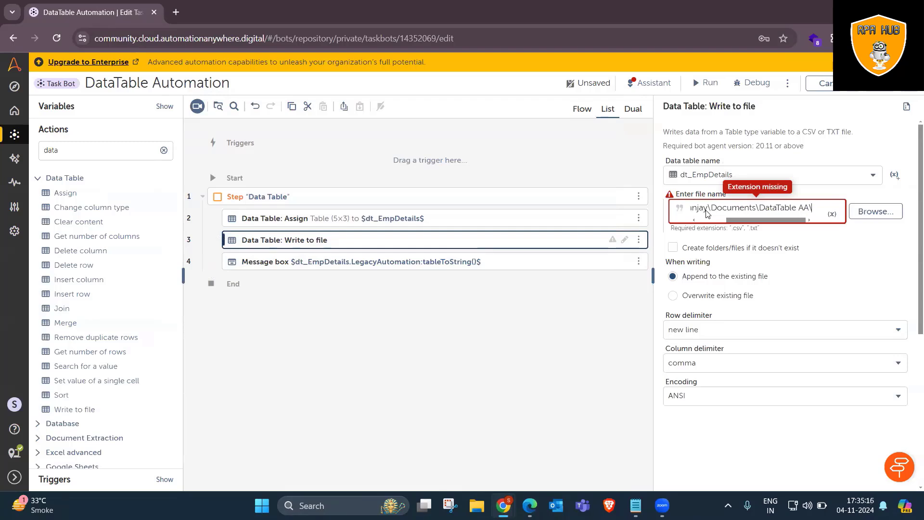
text(Emp)
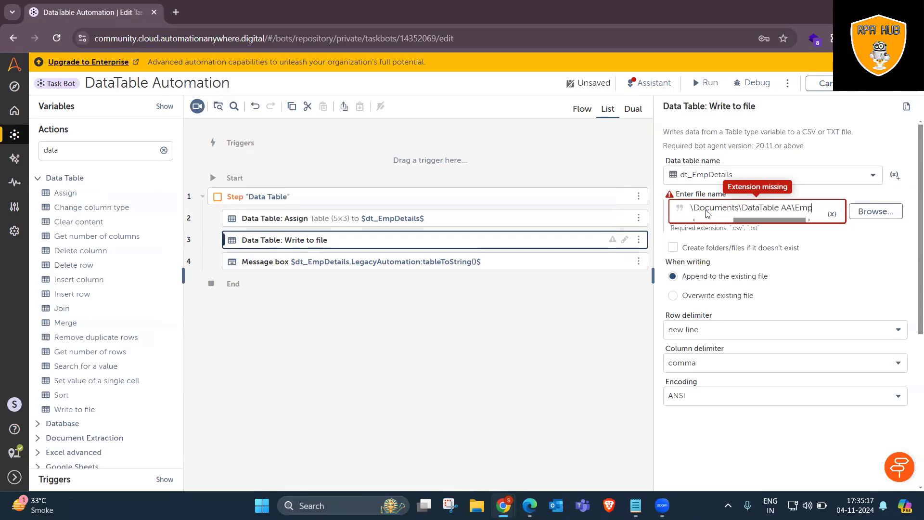
text(Deta)
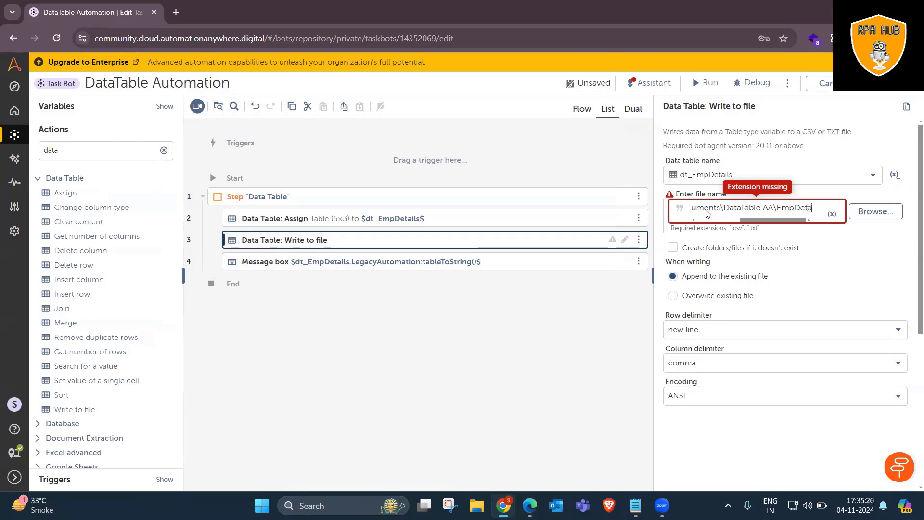
text(ils.csv)
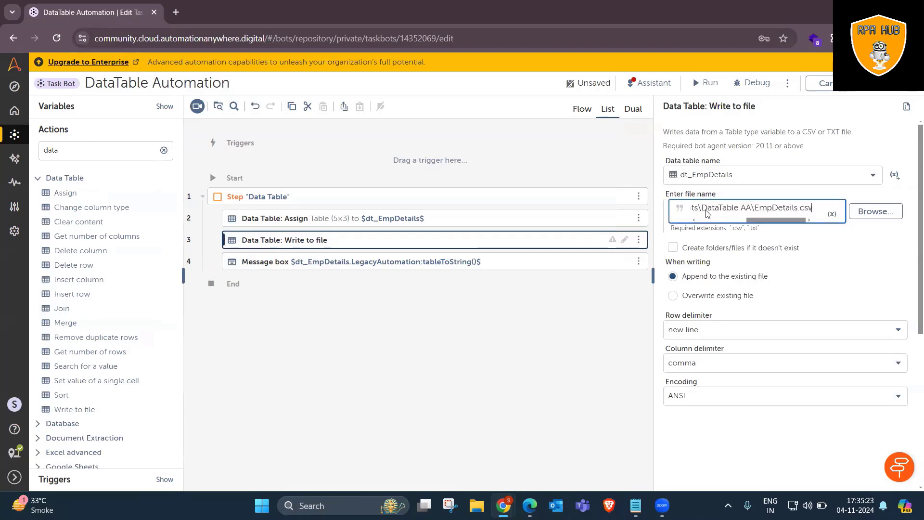
Configure Write to file to create missing folders/files and overwrite the existing file, with new line as row delimiter and comma as column delimiter
click(673, 247)
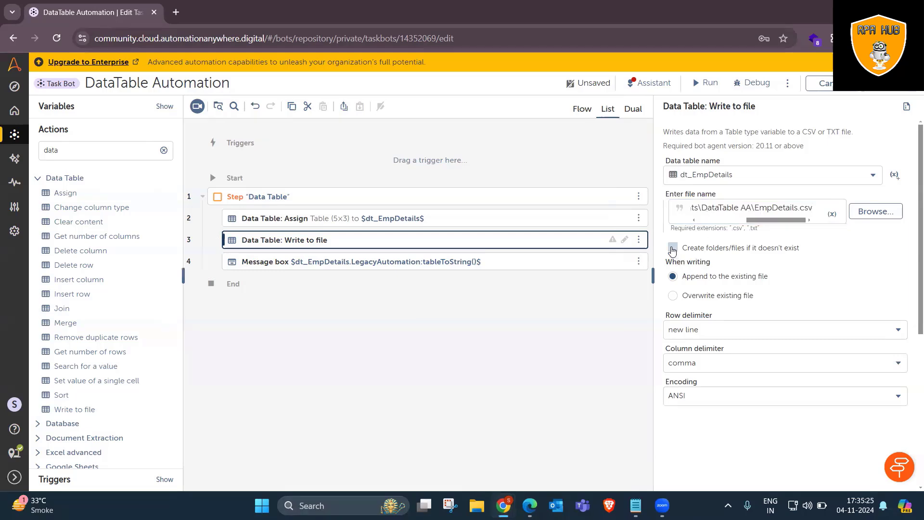
click(676, 297)
click(705, 338)
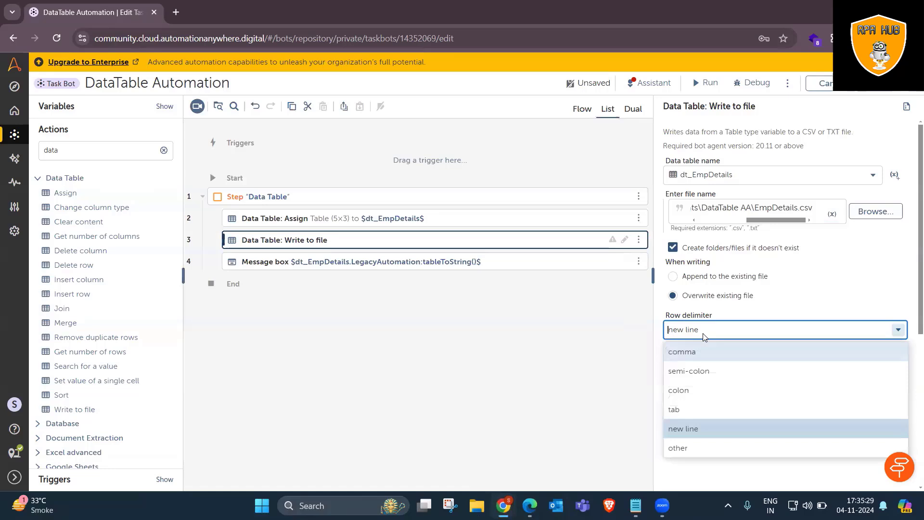
click(706, 428)
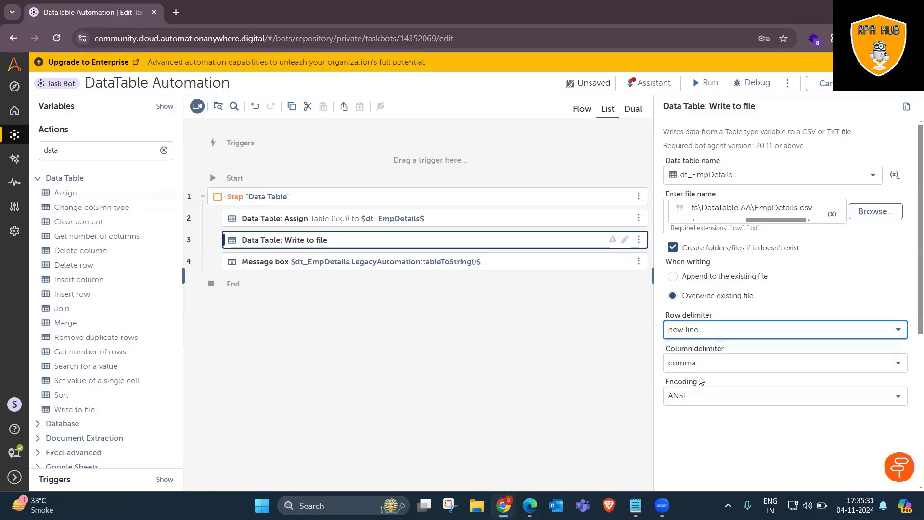
click(700, 367)
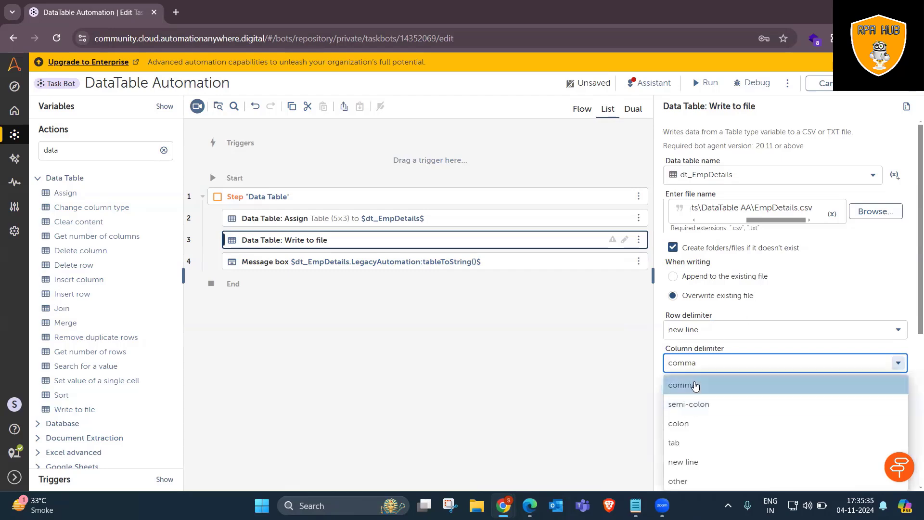
click(695, 385)
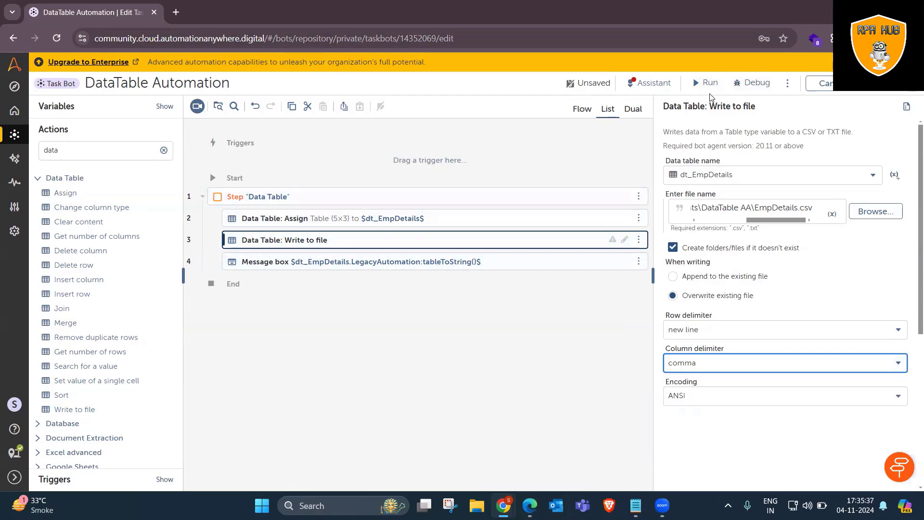
Run the bot, examine the employee rows written to EmpDetails in Excel, and close the file and its folder window
click(710, 83)
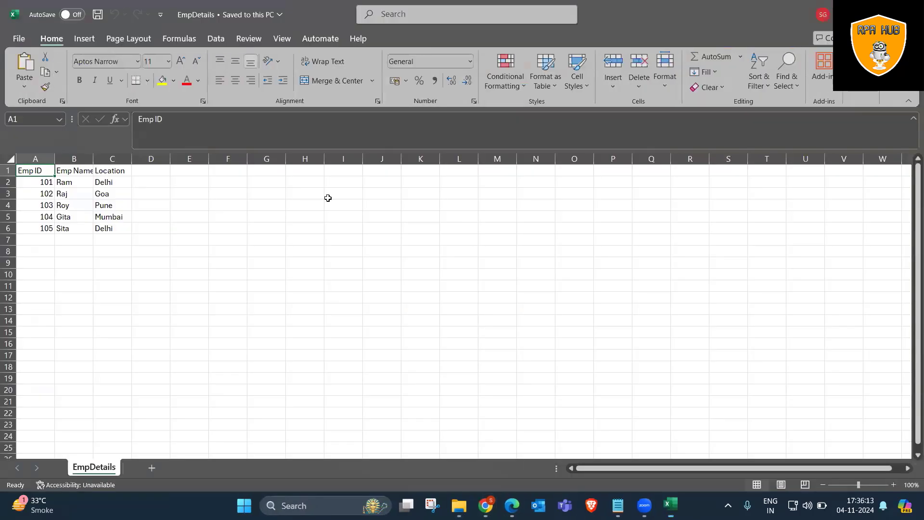
drag(39, 185, 103, 229)
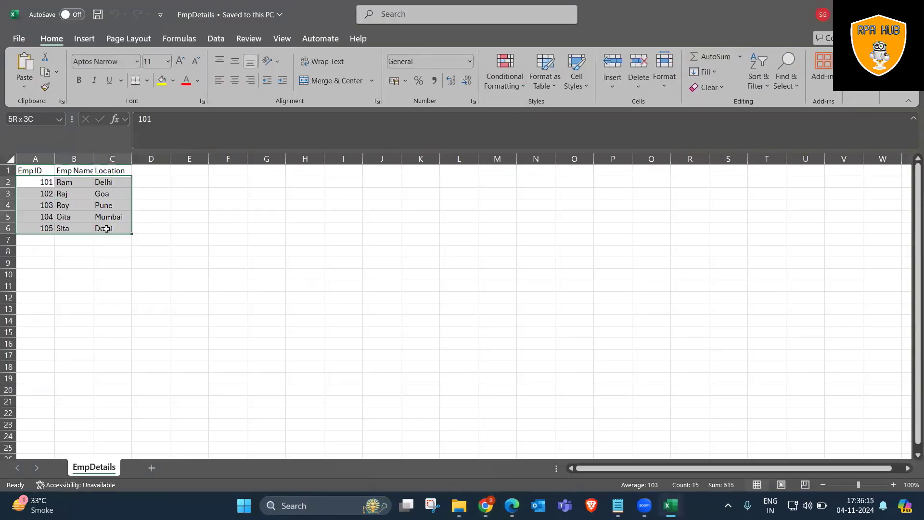
click(174, 339)
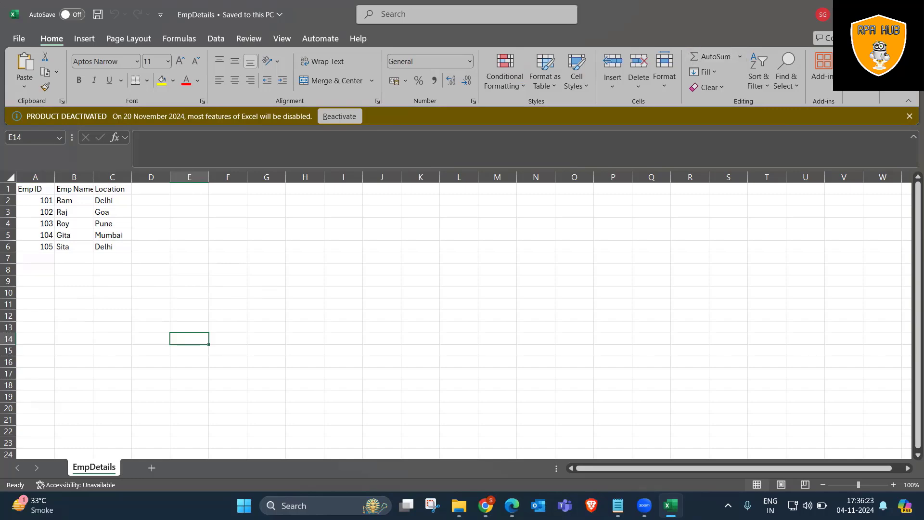
click(909, 13)
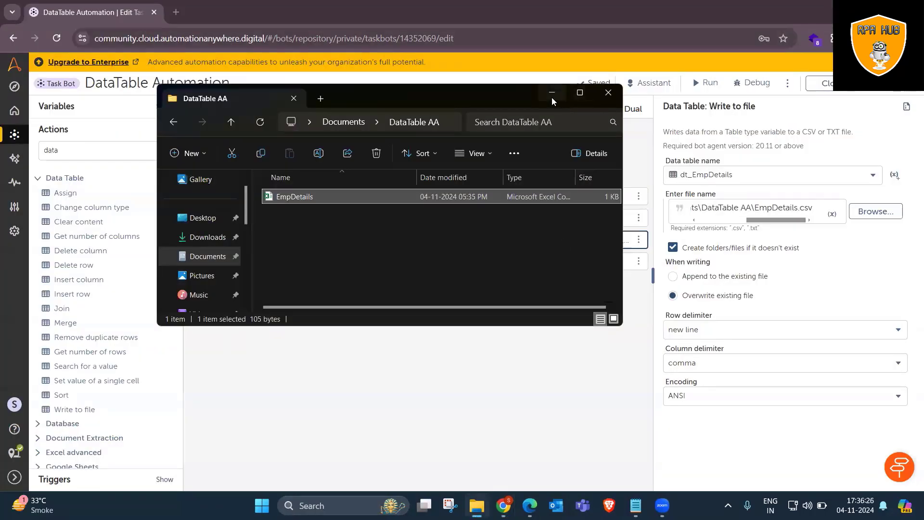
click(552, 96)
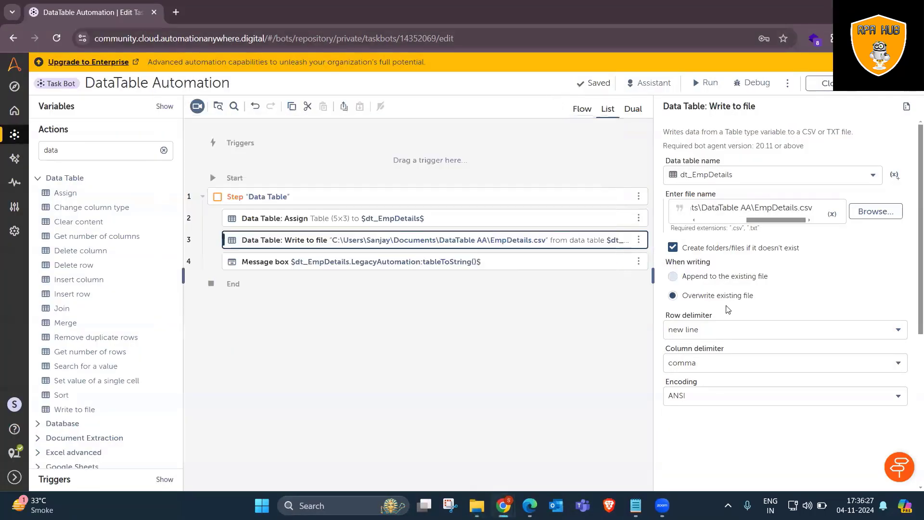
Set the Write to file action's column delimiter to semi-colon and run the bot, dismissing its messages
click(694, 368)
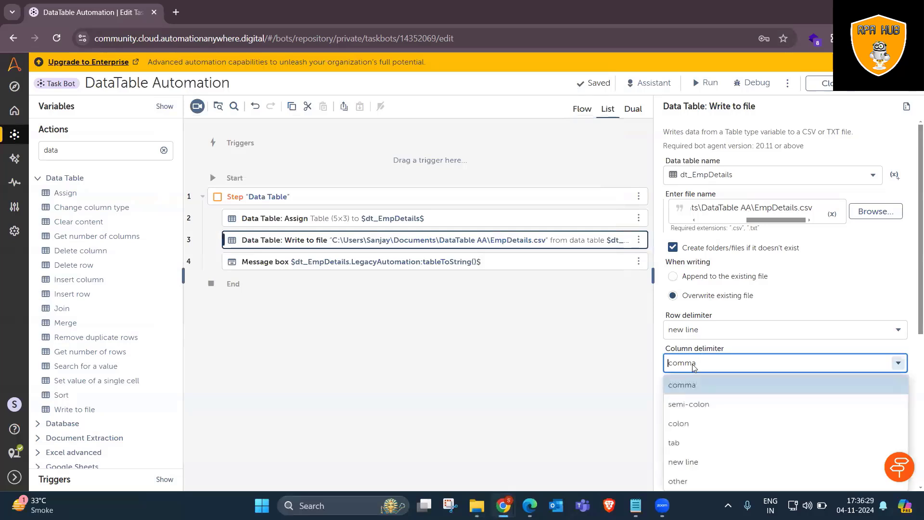
click(689, 405)
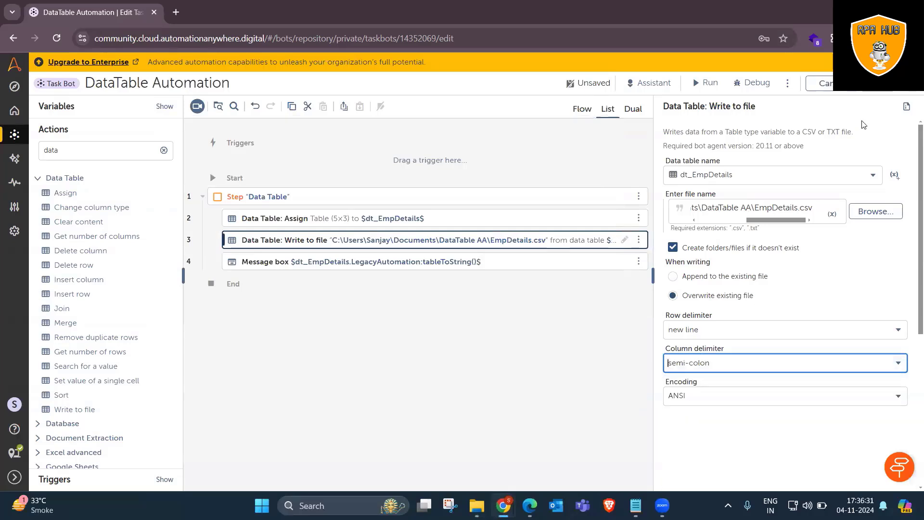
click(708, 84)
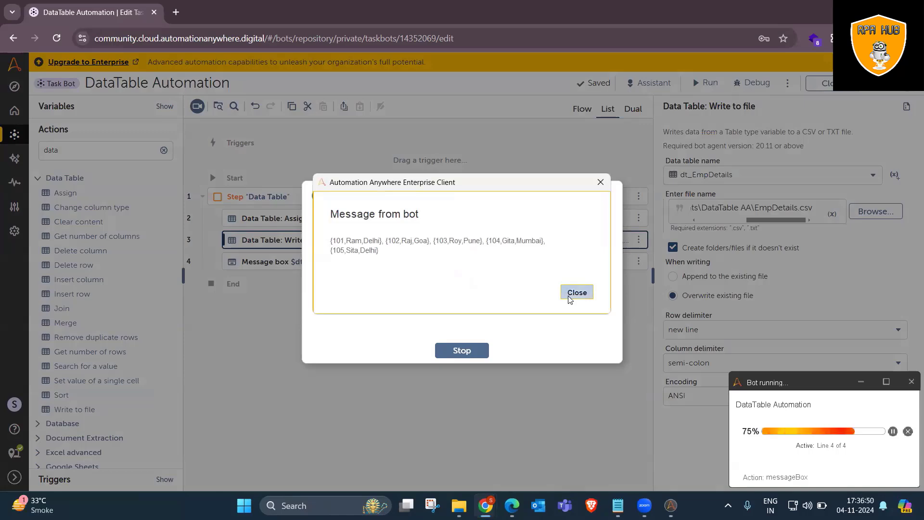
click(576, 292)
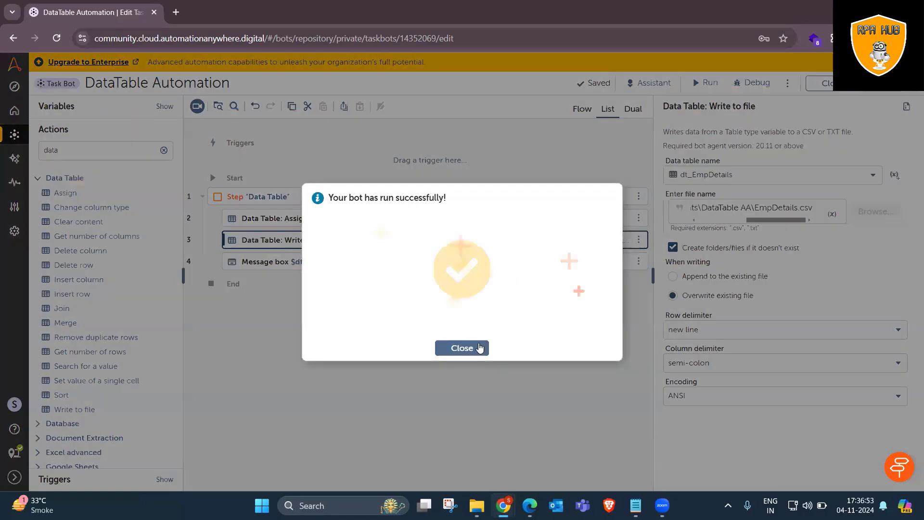
click(462, 348)
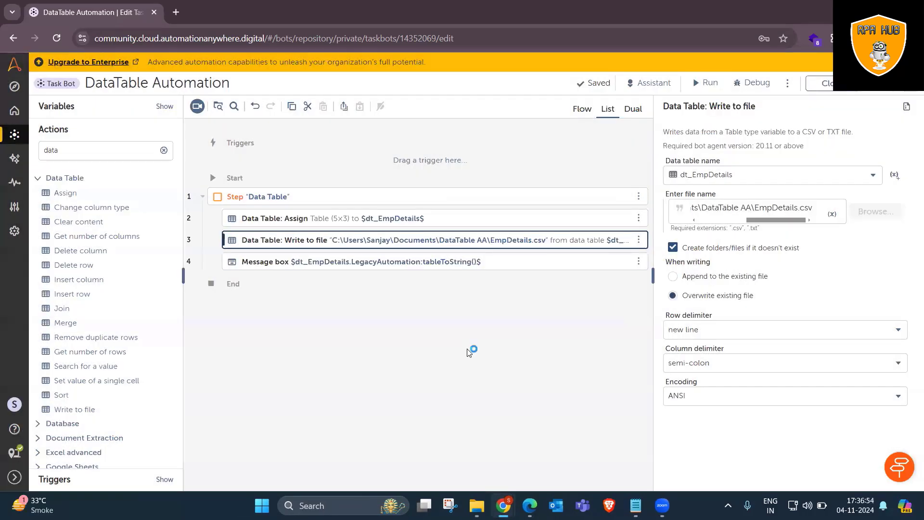
Disable the Message box action on line 4
click(638, 261)
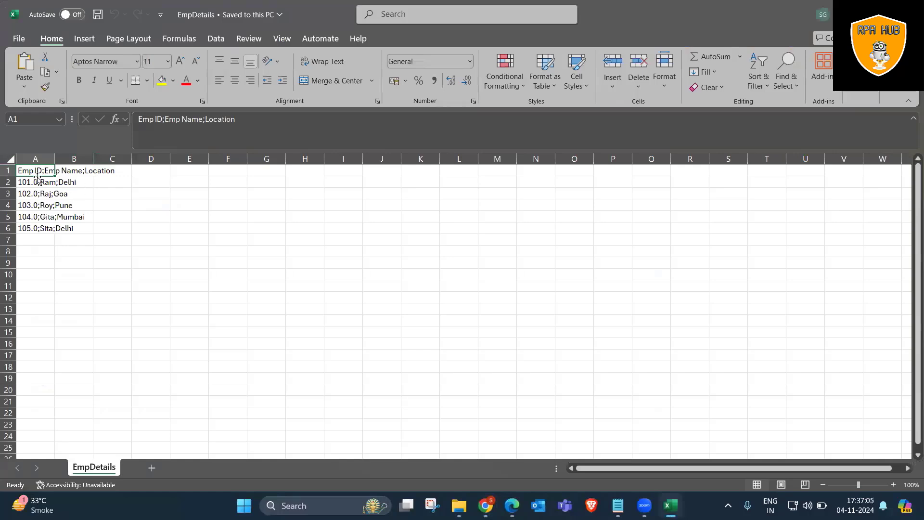
In Excel, widen column A of EmpDetails to examine the semi-colon-separated rows, and close the file without saving
click(37, 158)
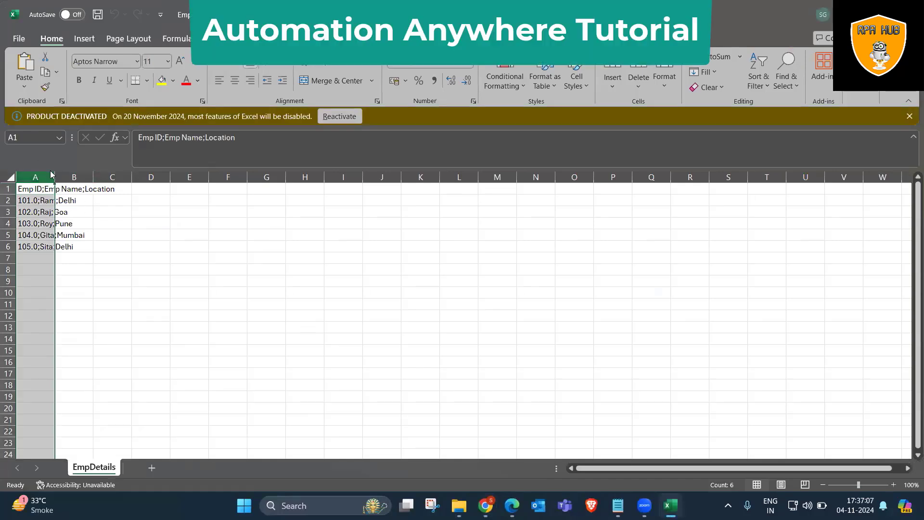
drag(54, 176, 132, 176)
click(221, 216)
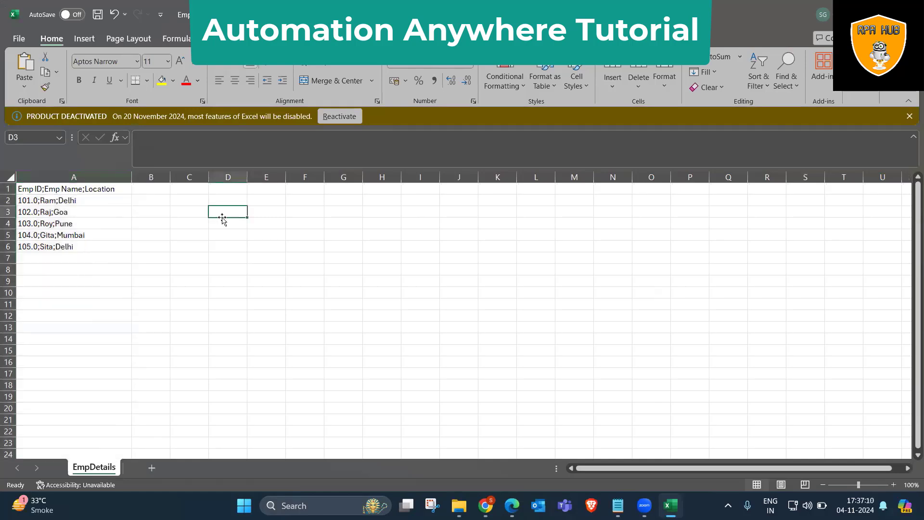
click(48, 190)
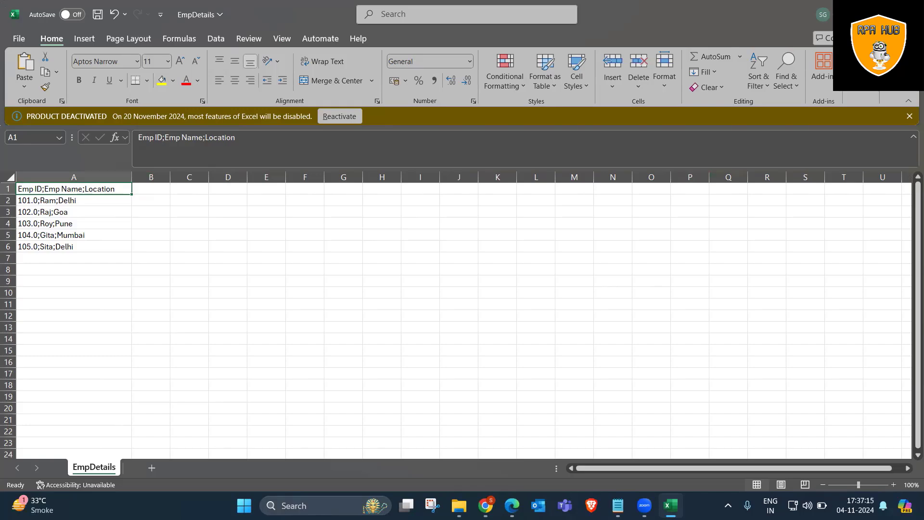
click(910, 14)
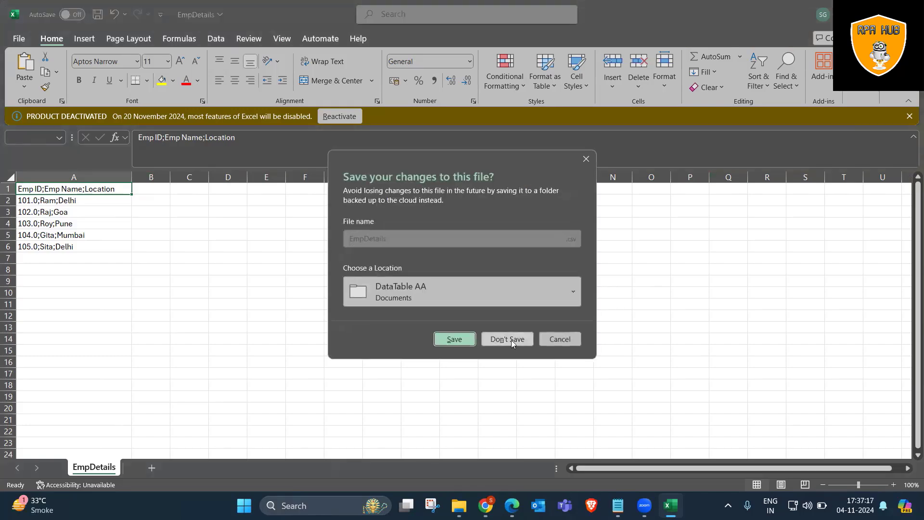
click(512, 340)
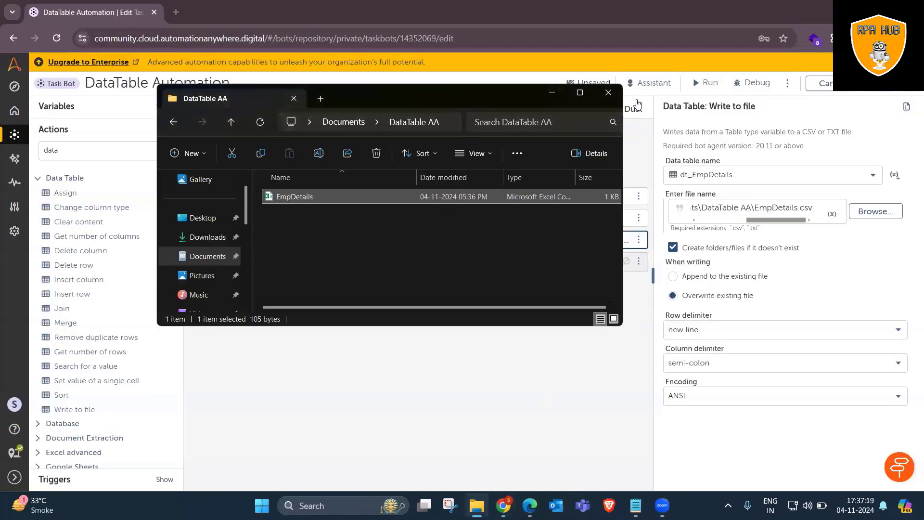
click(552, 92)
Run the bot with new line as both the row and column delimiter, and read the reason given in the error message
click(706, 84)
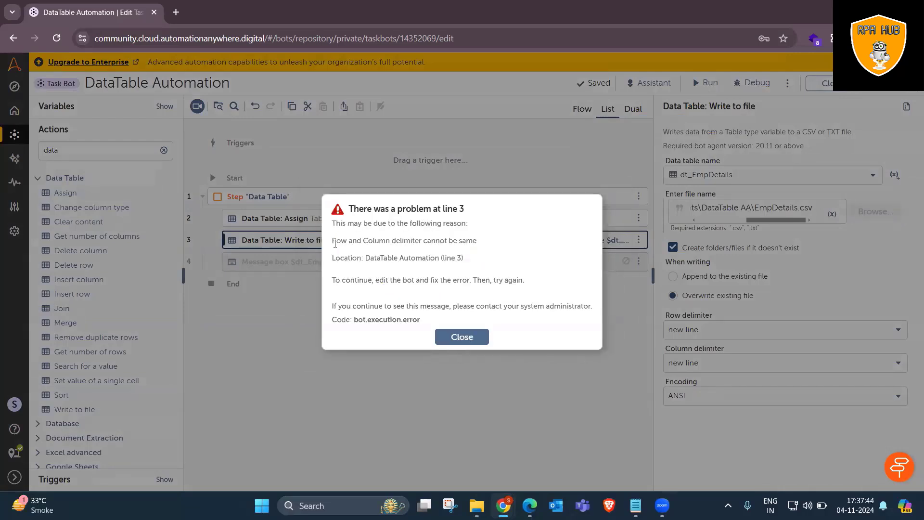
drag(332, 241, 481, 245)
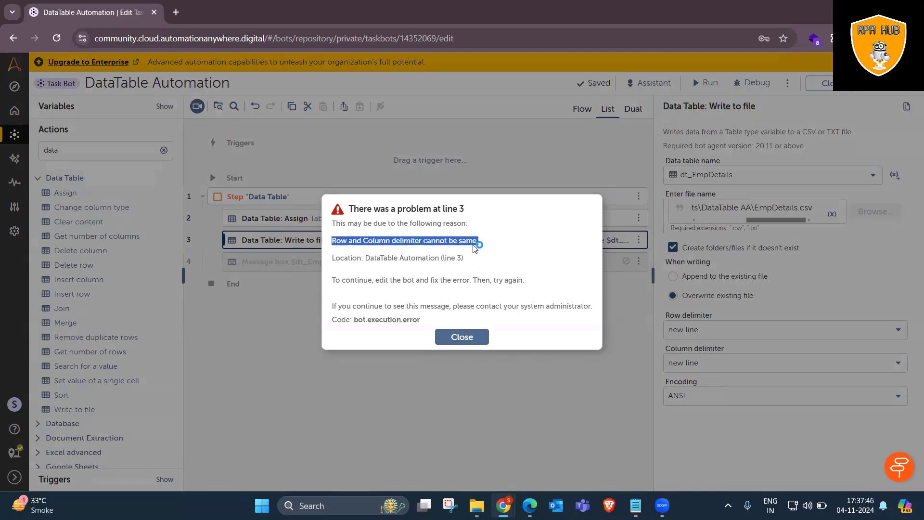
click(436, 241)
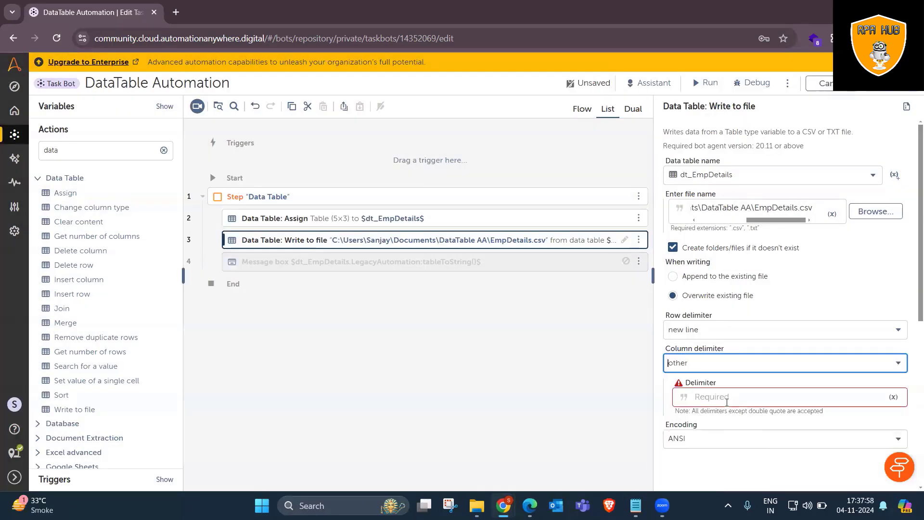
Set a custom "-" as the Write to file action's other column delimiter and run the bot
click(727, 402)
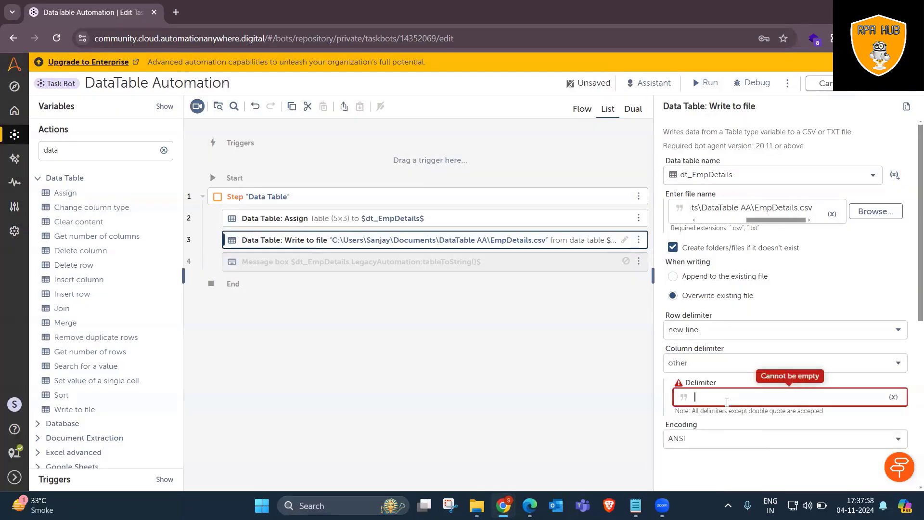
text(-)
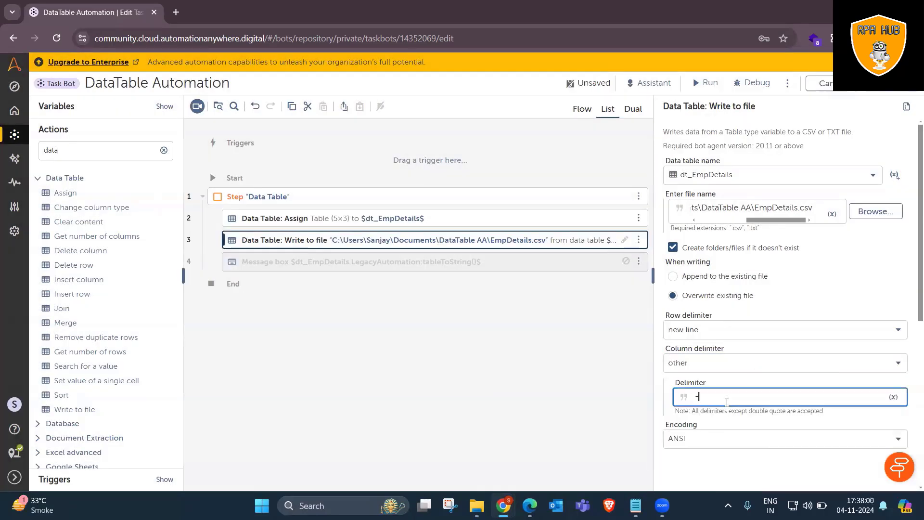
click(755, 427)
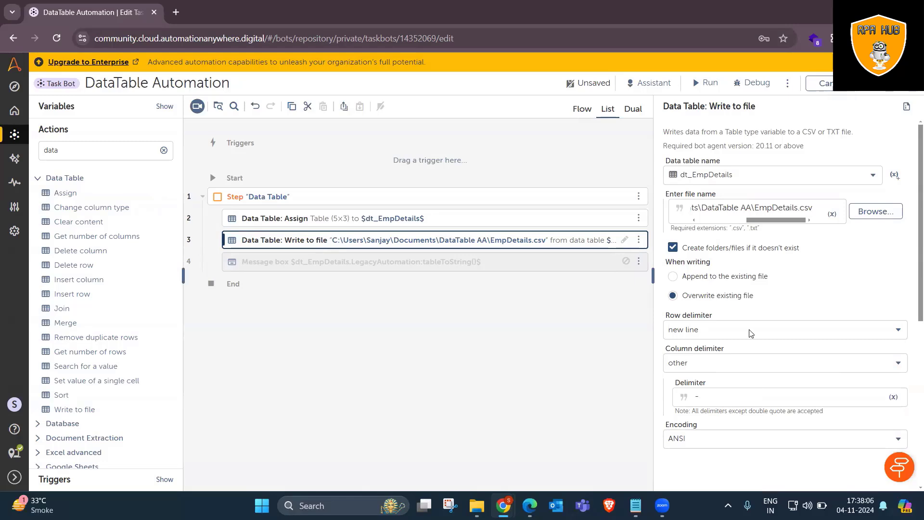
click(710, 85)
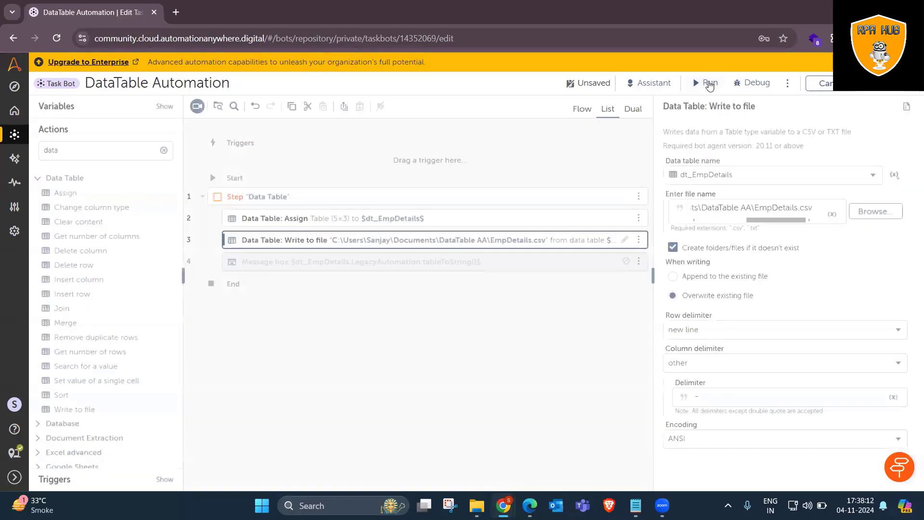
Open EmpDetails from the DataTable AA folder in Excel, widen column A and examine how the header and employee rows are separated
mouse_move(478, 504)
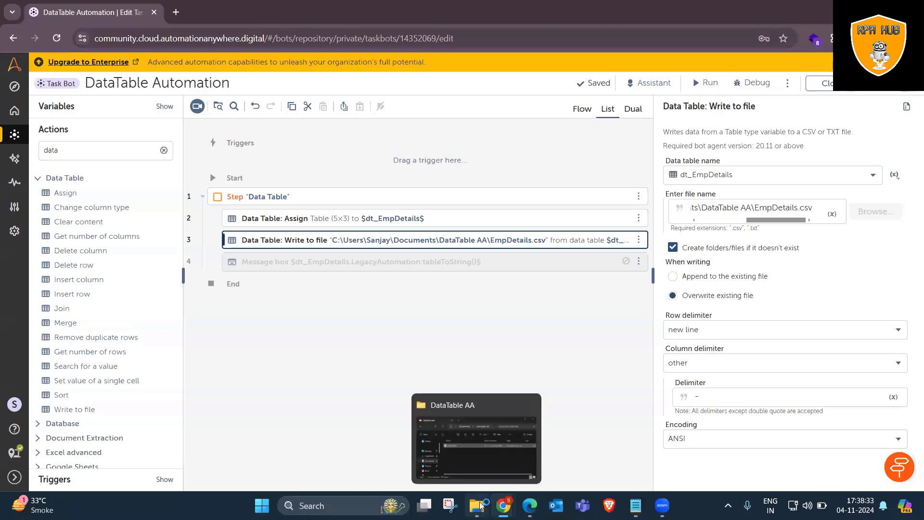
click(478, 434)
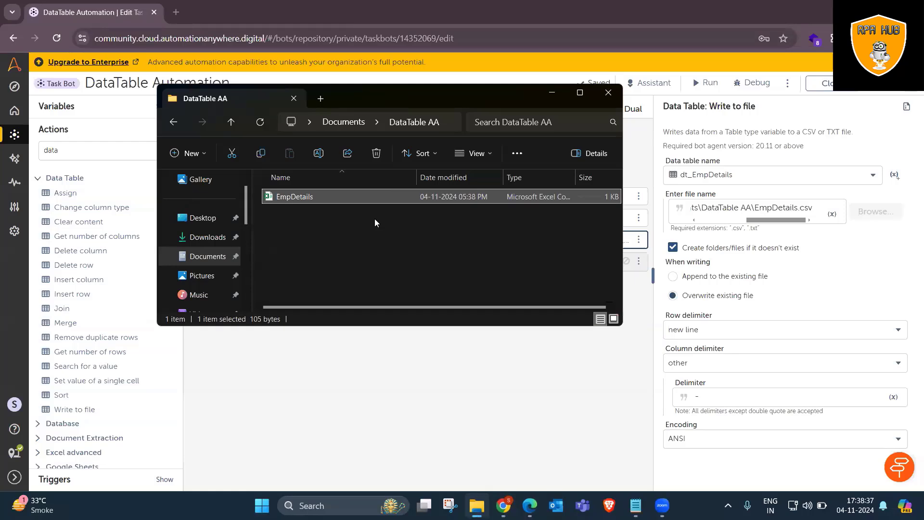
double_click(374, 199)
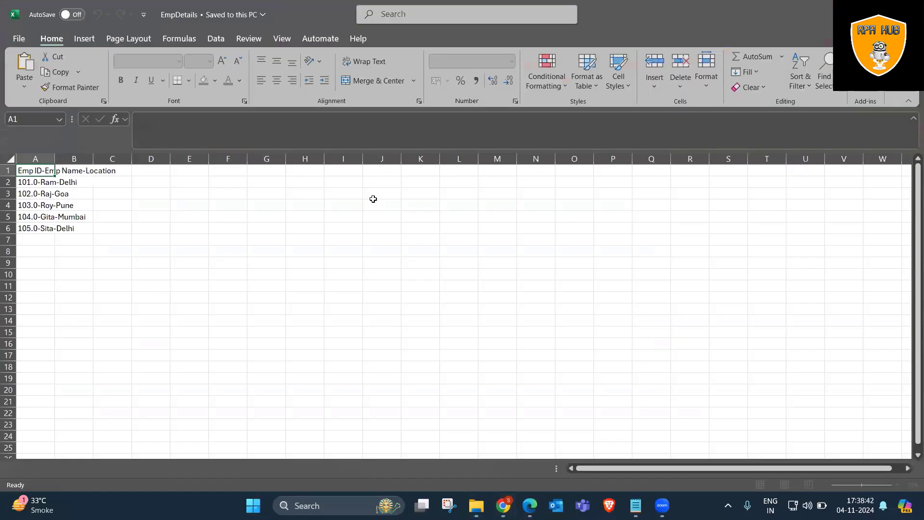
drag(55, 159, 154, 159)
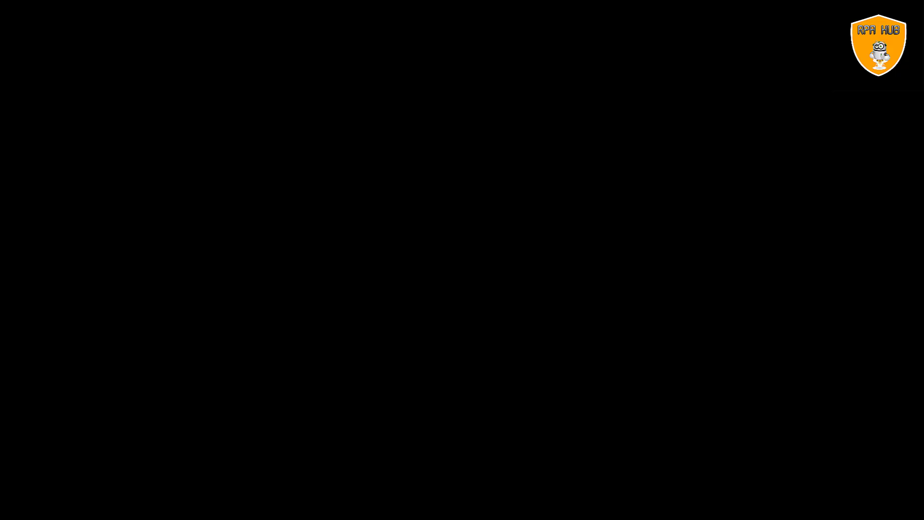
click(163, 138)
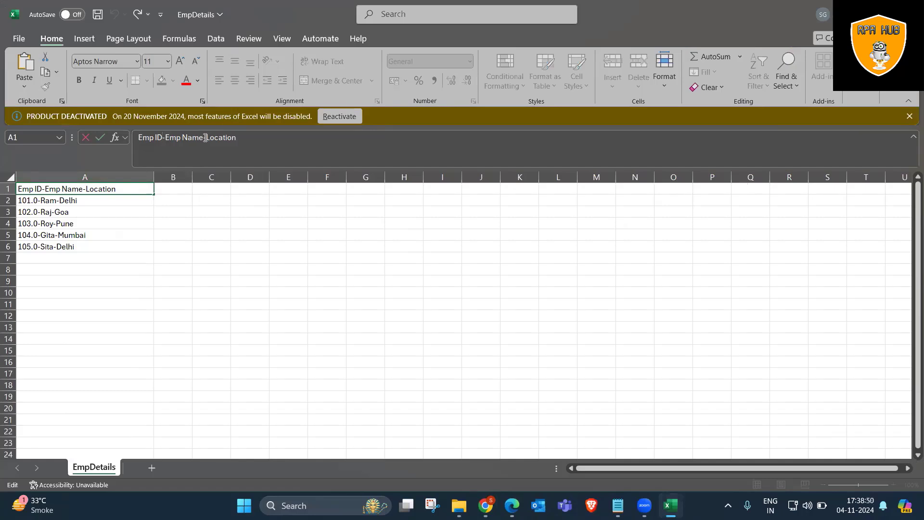
click(64, 200)
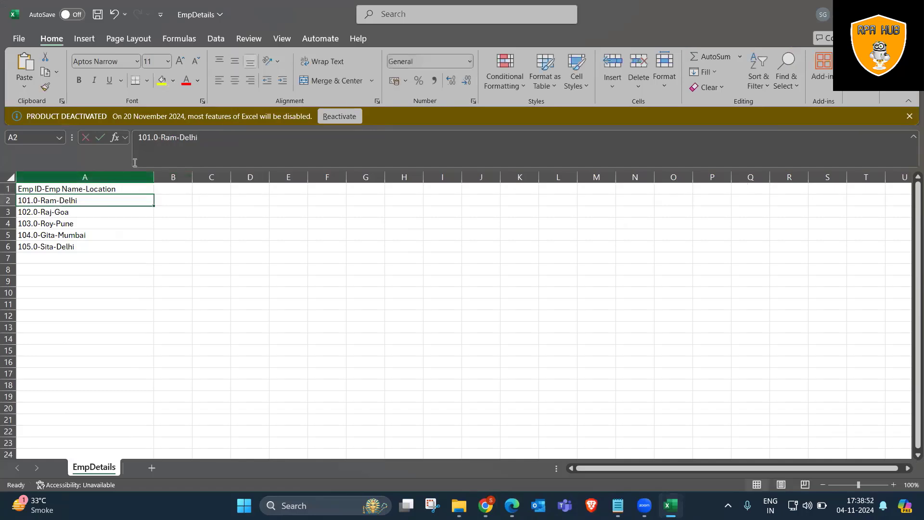
click(78, 212)
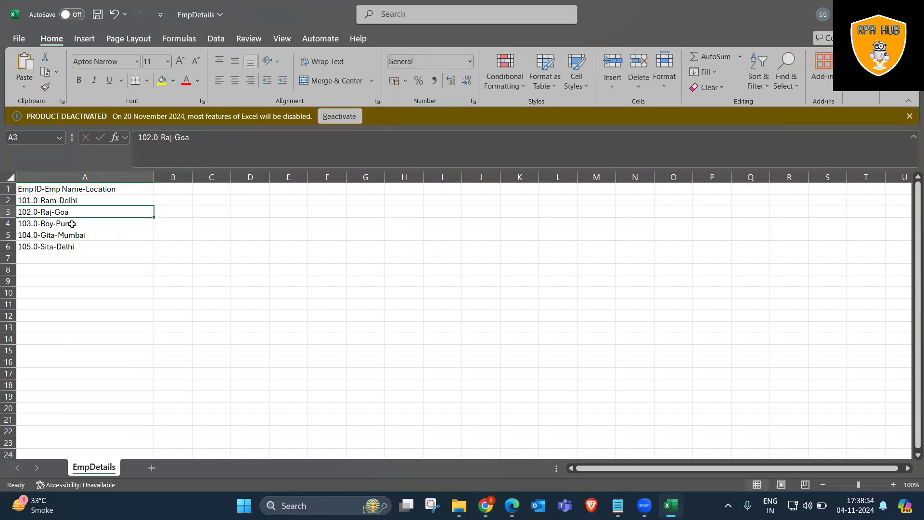
Check the remaining "-" separated employee rows in A4 to A6 of EmpDetails, and close the file without saving
click(72, 224)
click(72, 236)
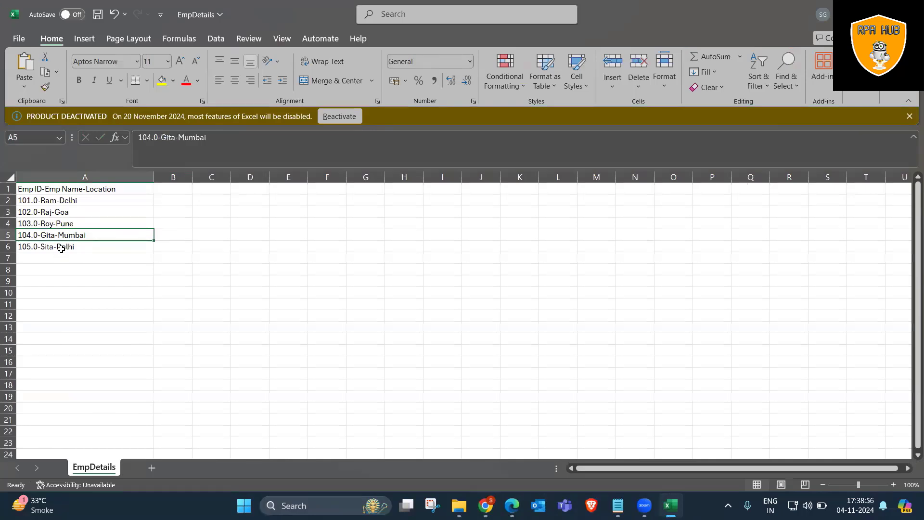
click(61, 247)
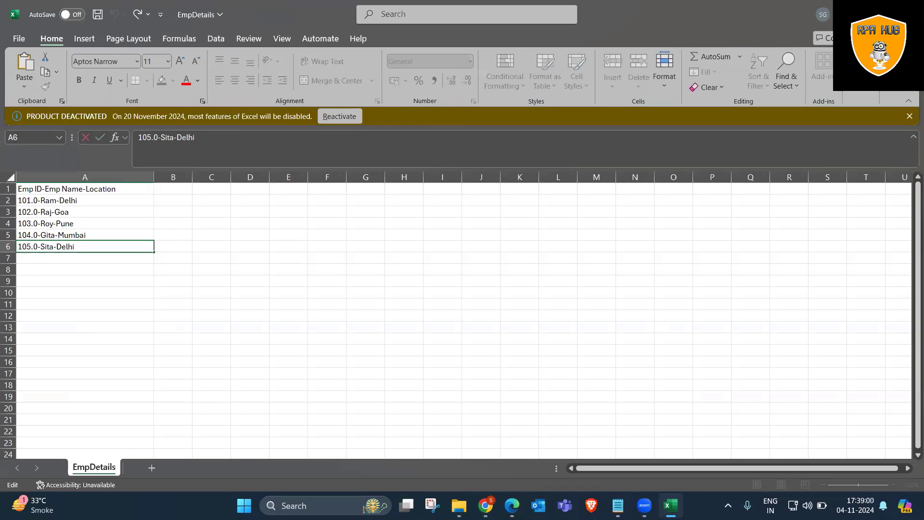
key(alt+F4)
click(506, 335)
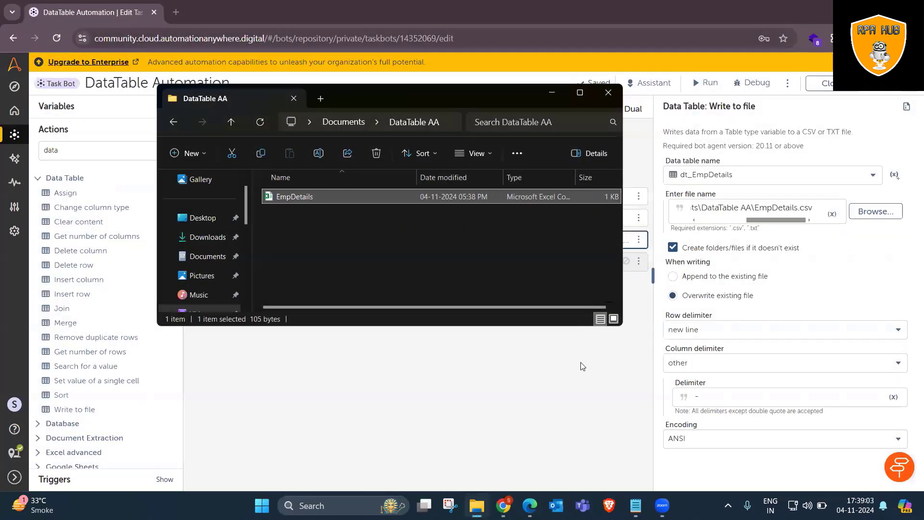
Return to the DataTable Automation bot in the browser, review the Write to file action's encoding options and keep ANSI
click(582, 367)
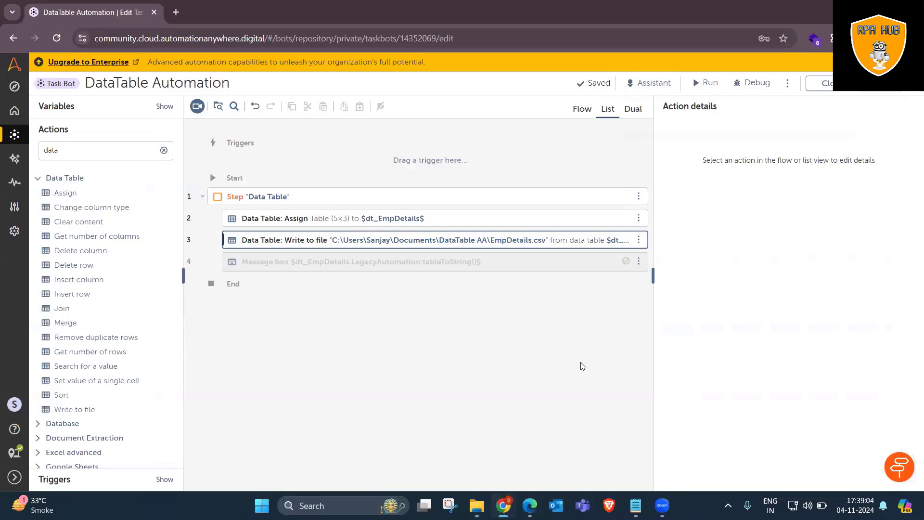
click(535, 245)
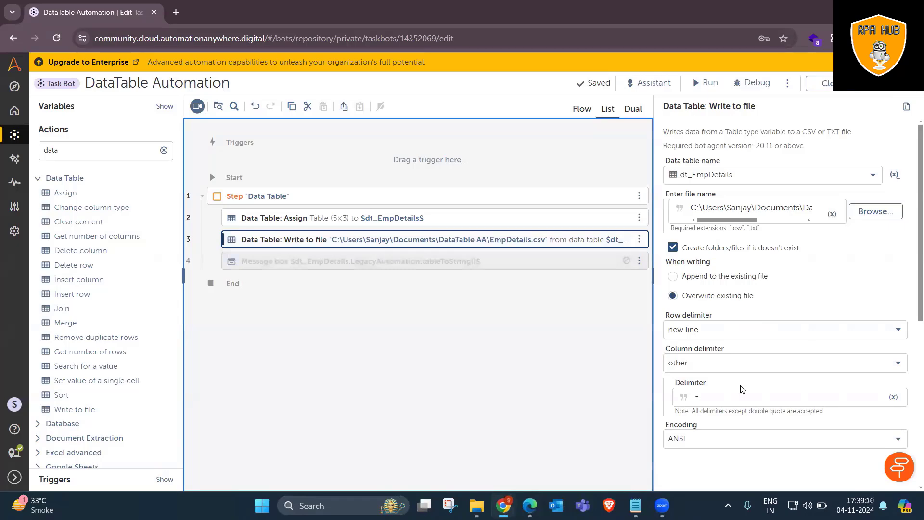
scroll(746, 303, down, 3)
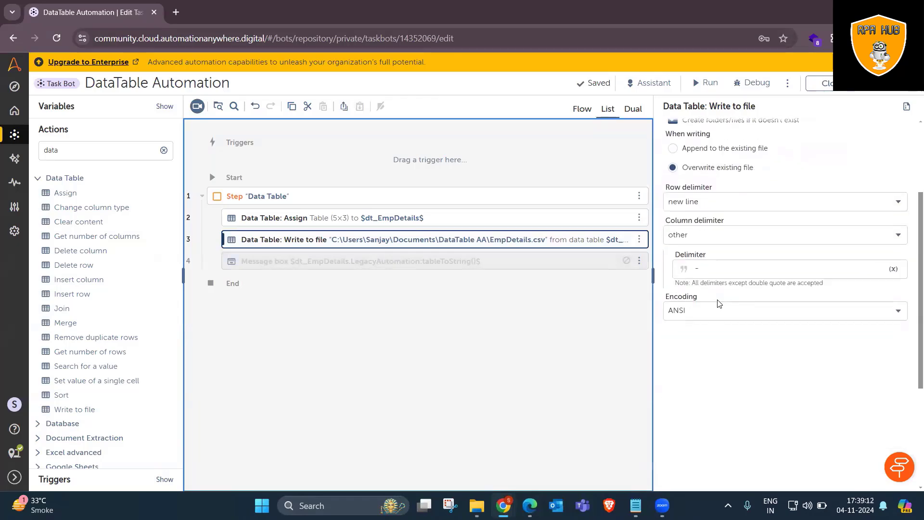
scroll(718, 303, up, 1)
scroll(719, 302, up, 1)
scroll(727, 257, up, 3)
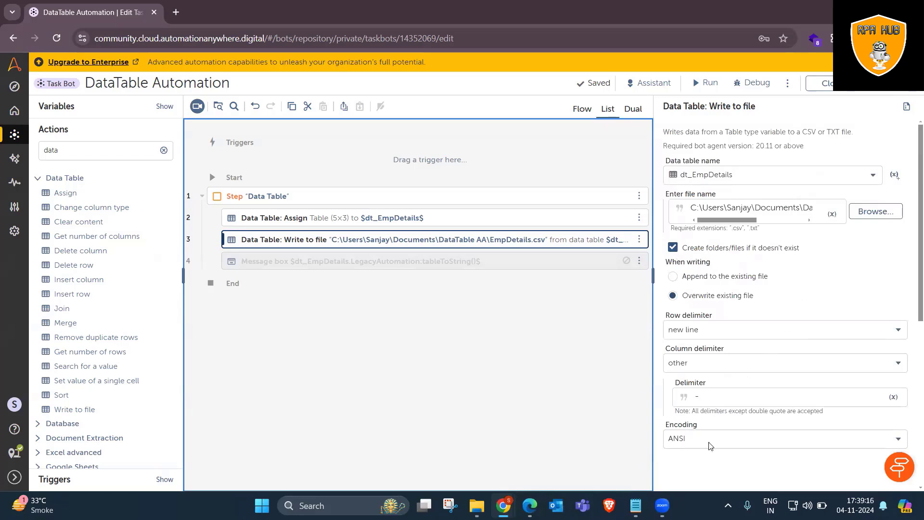
click(709, 439)
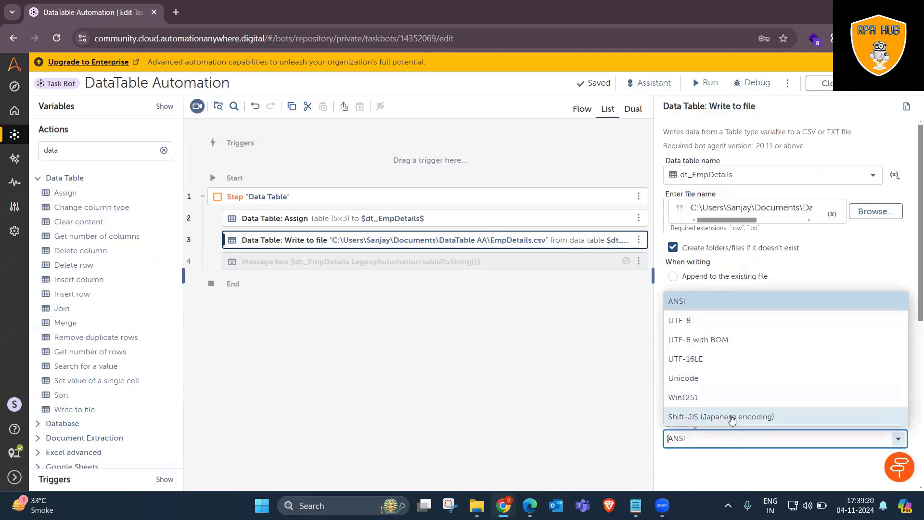
click(723, 309)
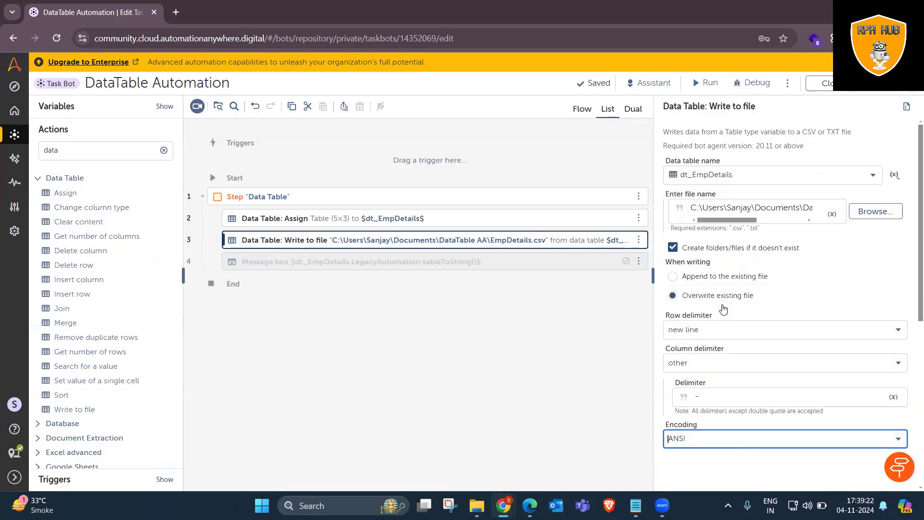